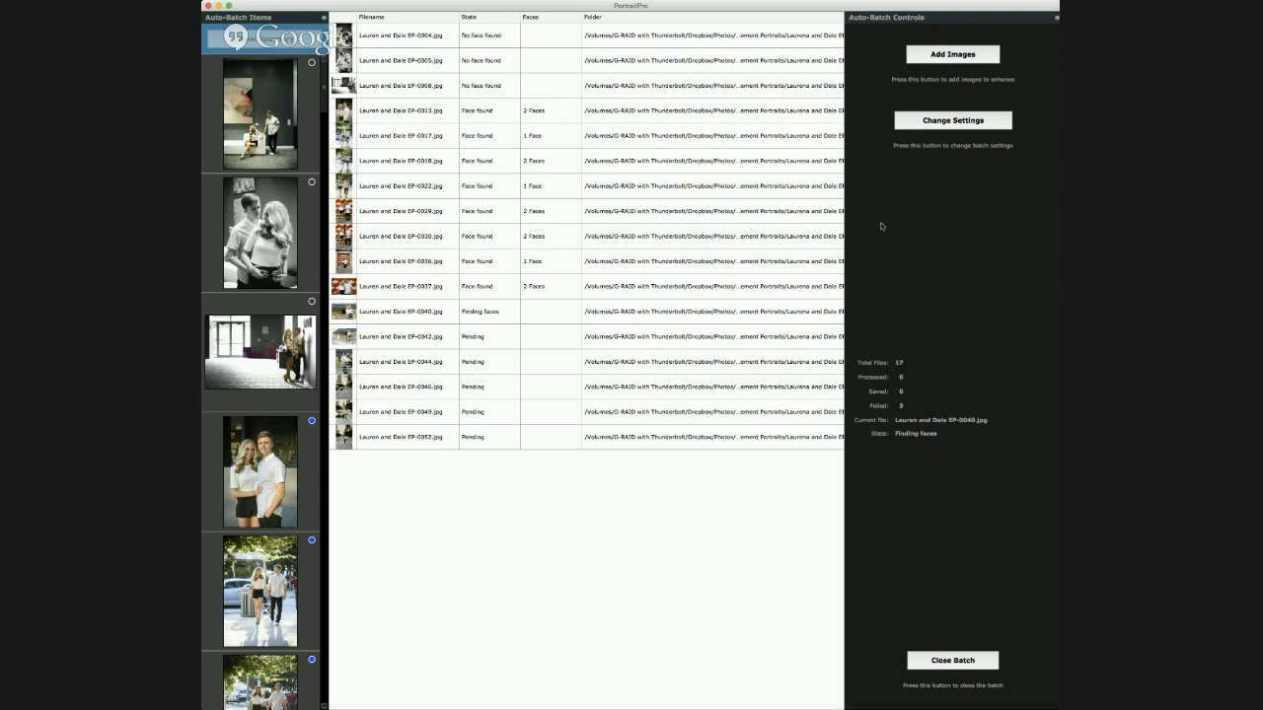
Look through the batch thumbnails and the file list to check the face detection and processing state of each photo.
scroll(474, 356, "right", 1)
scroll(280, 417, "down", 1)
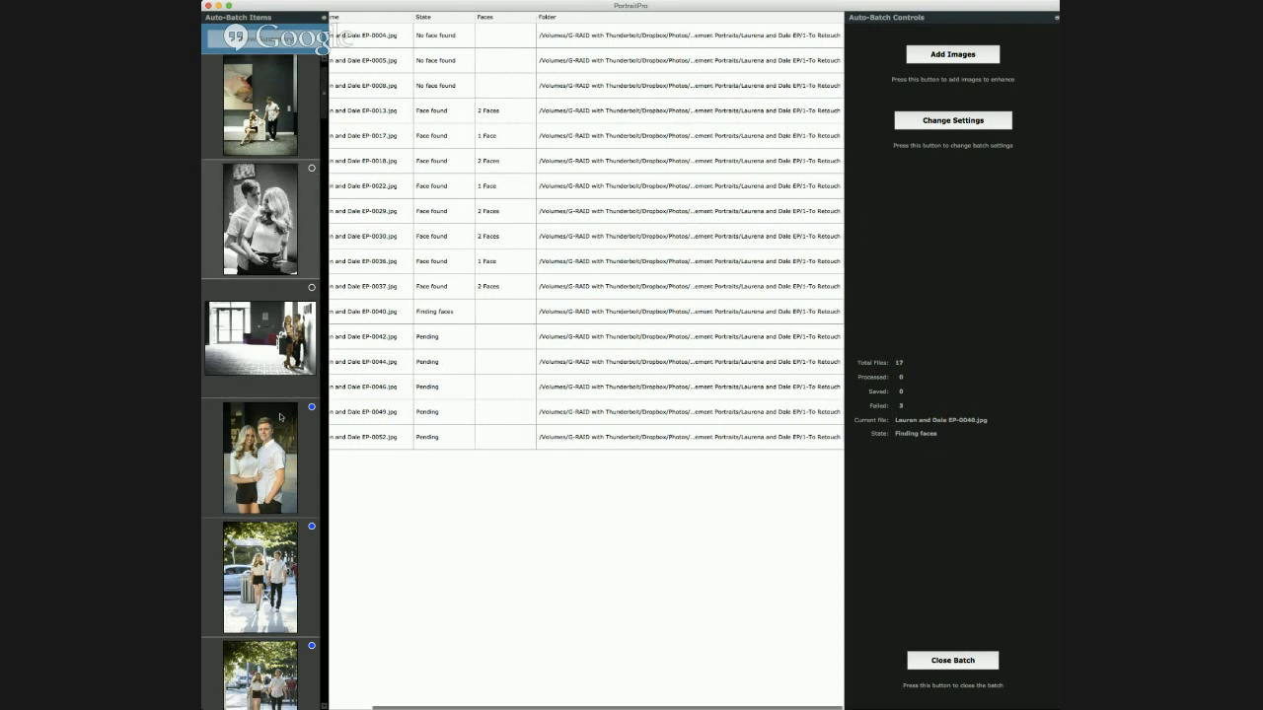
scroll(280, 416, "down", 1)
left_click_drag(204, 422, 165, 423)
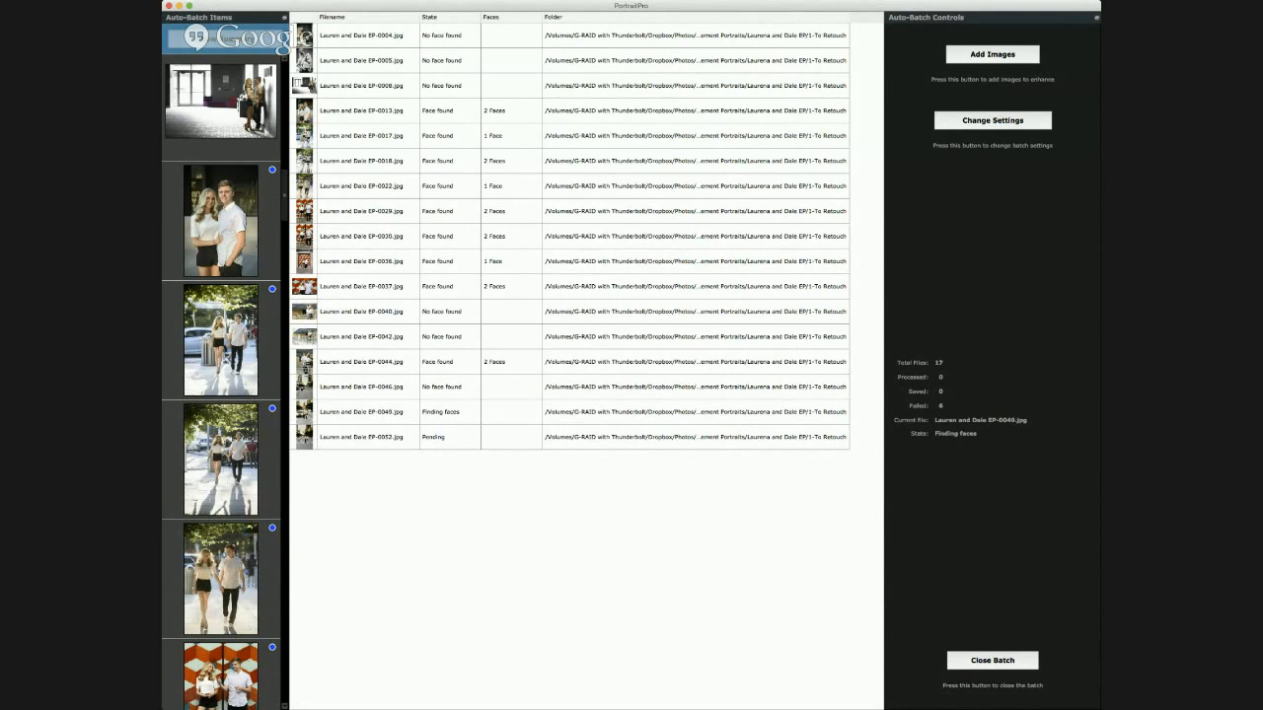
scroll(222, 382, "down", 5)
scroll(222, 382, "down", 3)
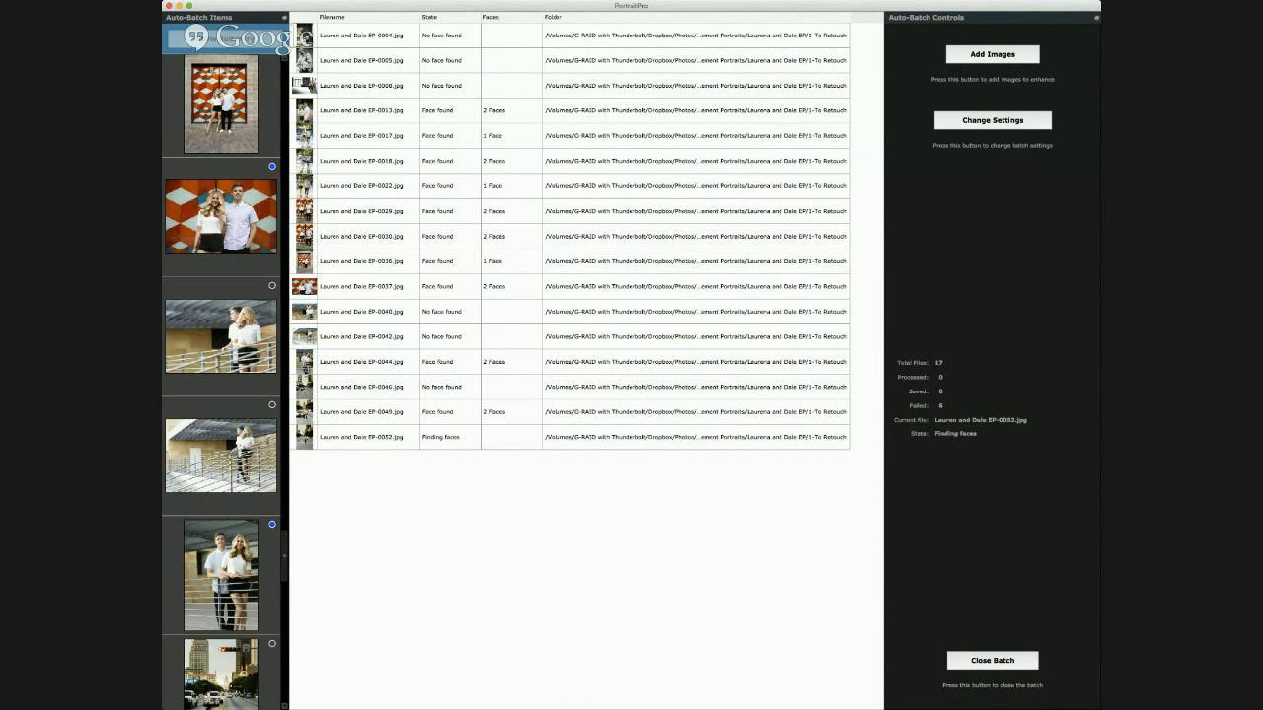
scroll(164, 701, "down", 5)
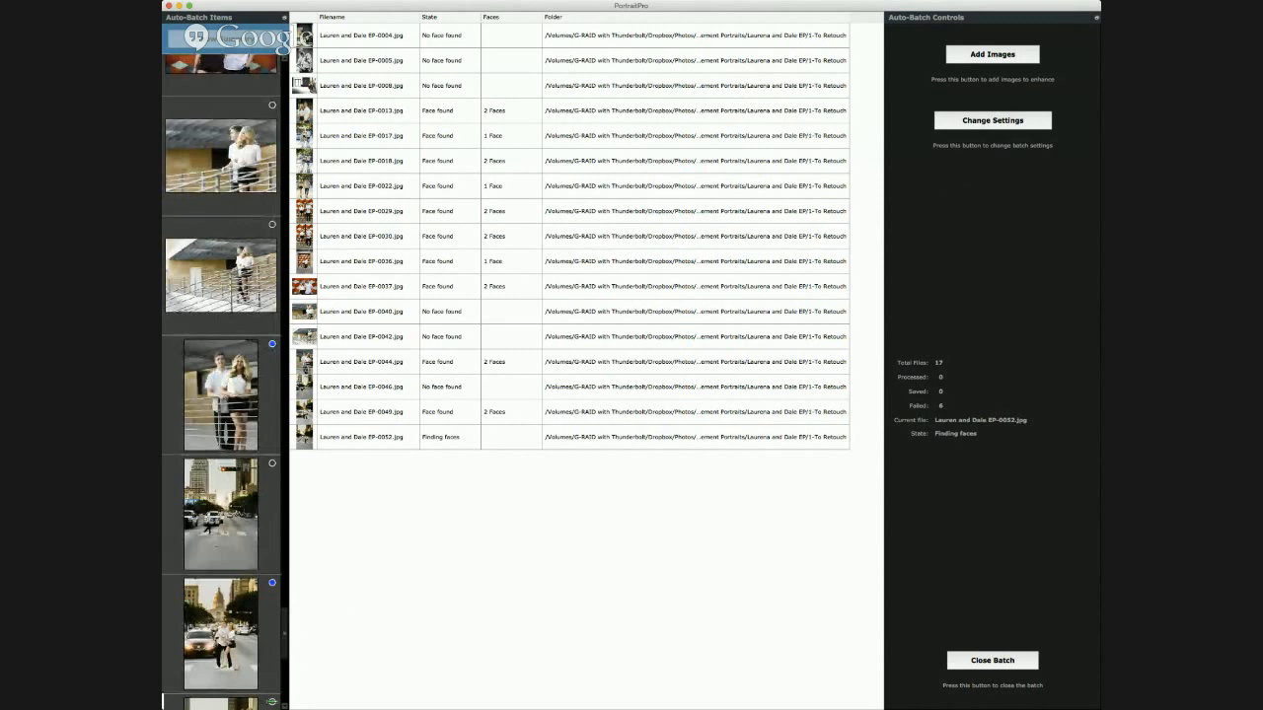
scroll(164, 701, "down", 3)
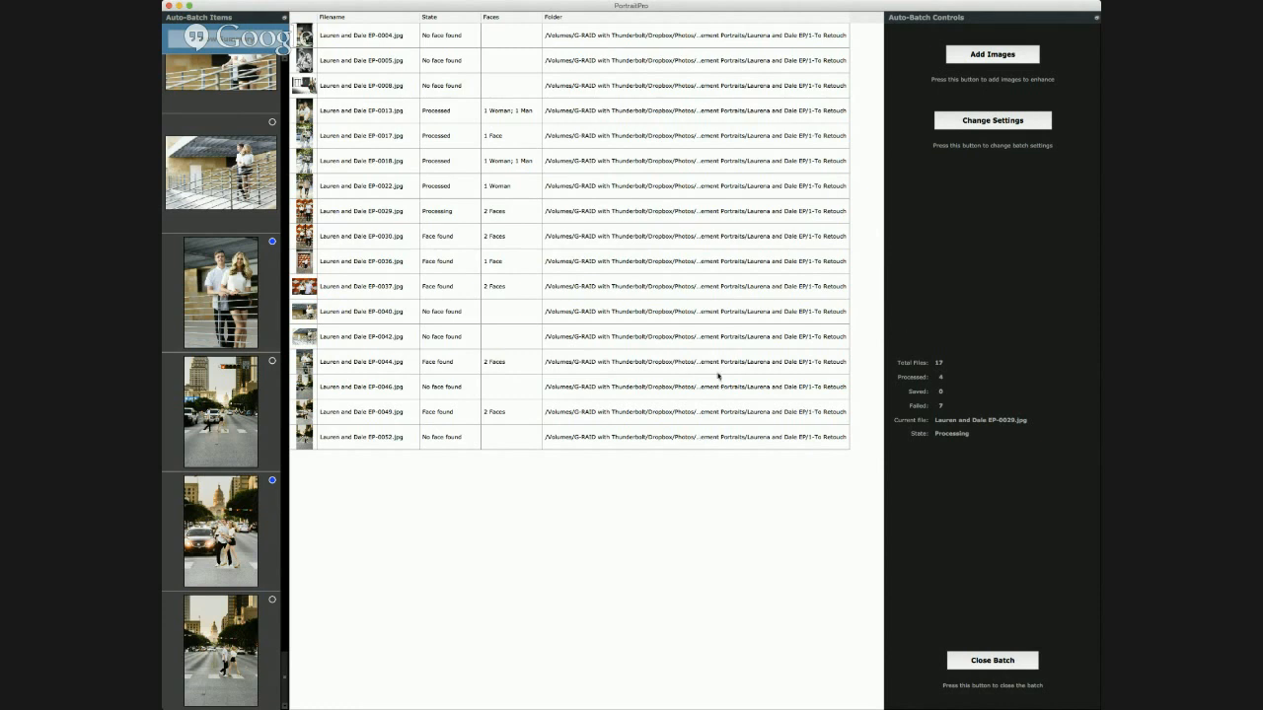
scroll(286, 653, "down", 8)
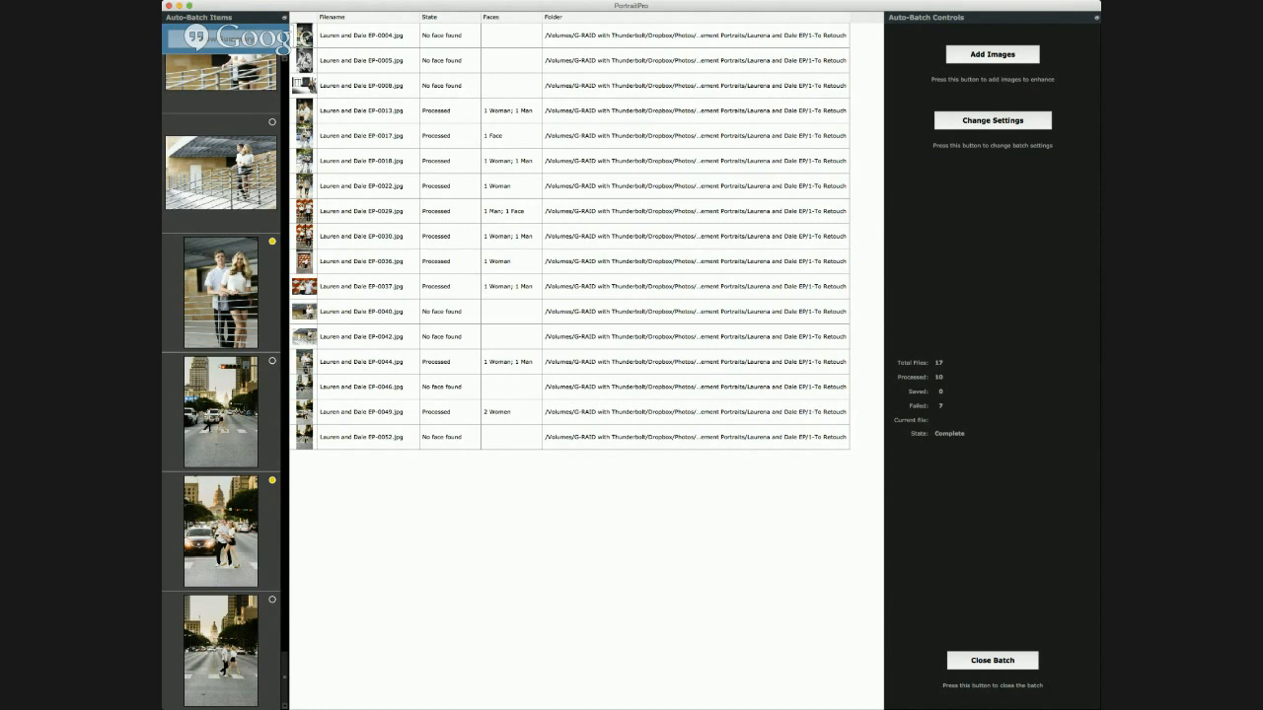
scroll(221, 382, "up", 14)
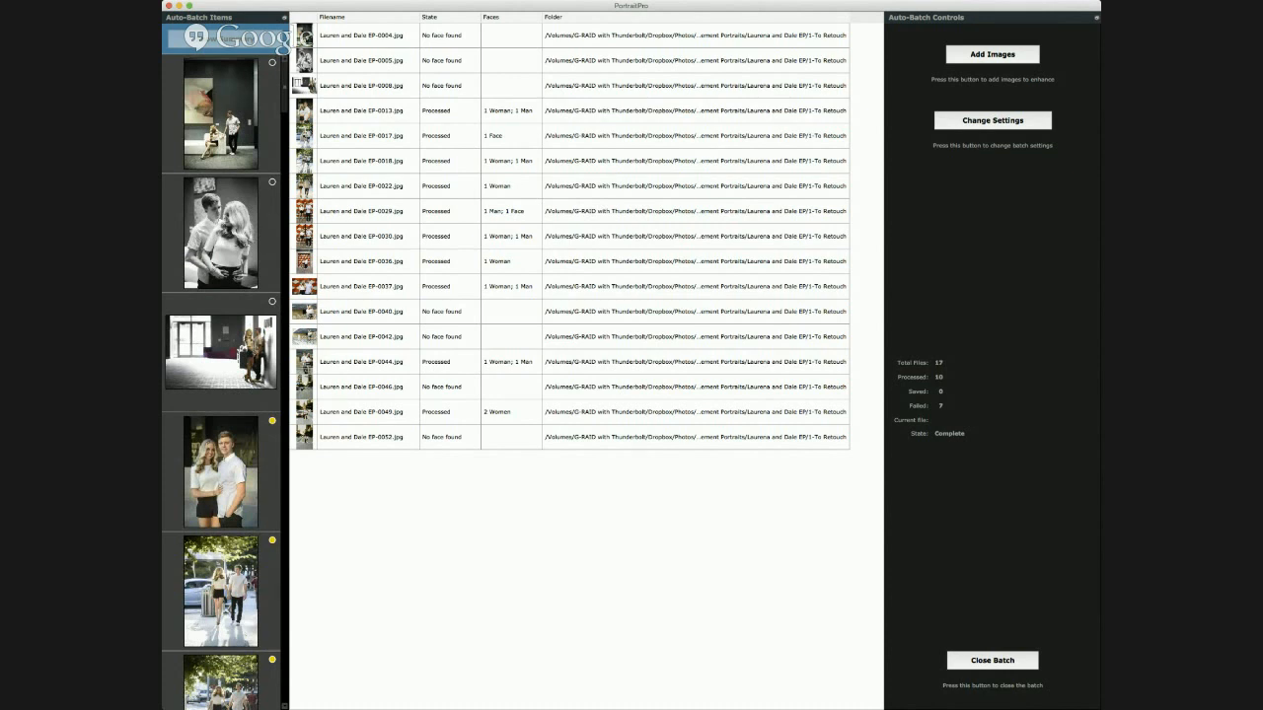
Open the fourth batch photo and fit the woman's lip, mouth corner, chin and jaw outlines to her face.
left_click(220, 472)
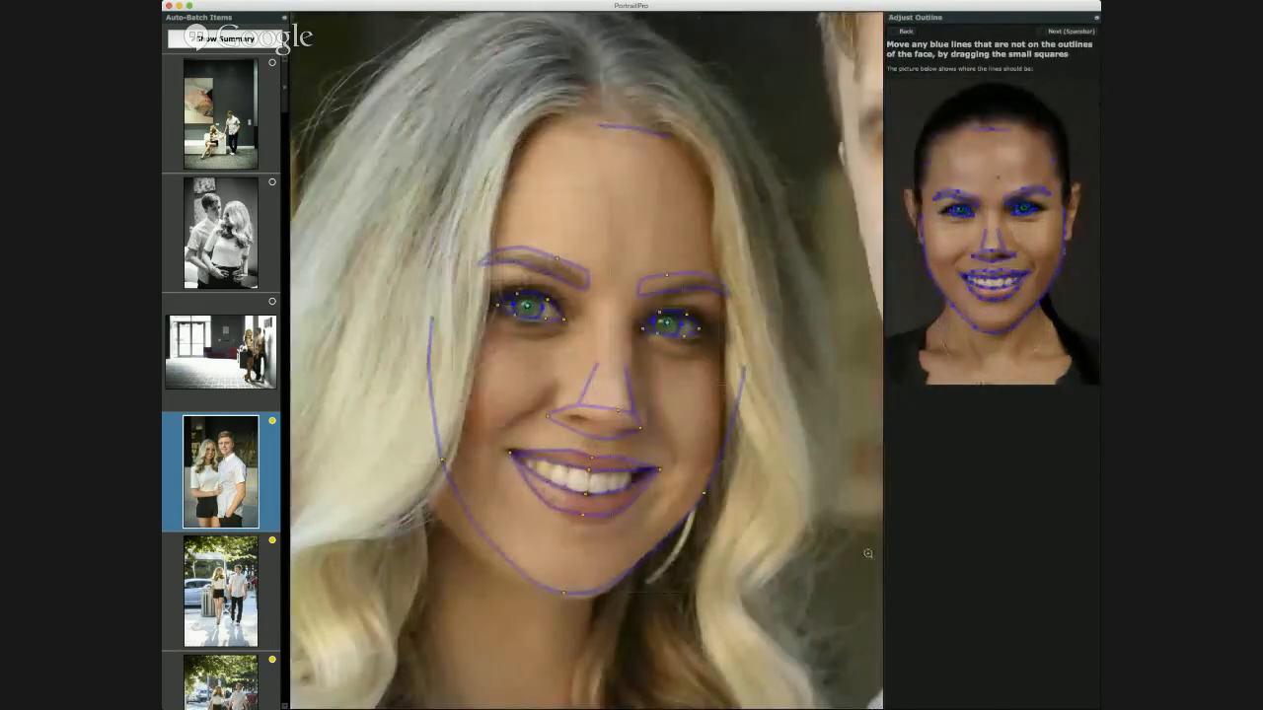
mouse_move(582, 515)
left_mouse_down()
mouse_move(582, 526)
mouse_move(586, 495)
left_mouse_up()
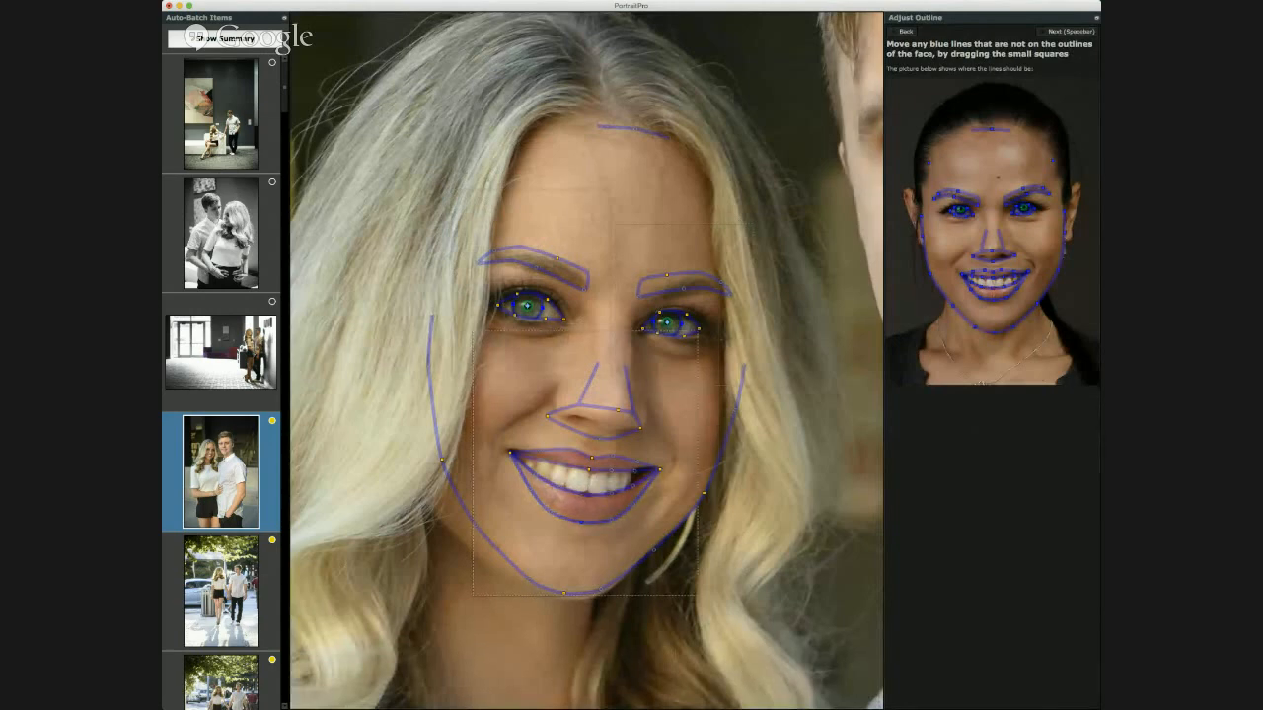
left_click_drag(510, 452, 507, 448)
left_click_drag(564, 593, 563, 596)
left_click_drag(476, 526, 462, 539)
left_click_drag(442, 460, 415, 477)
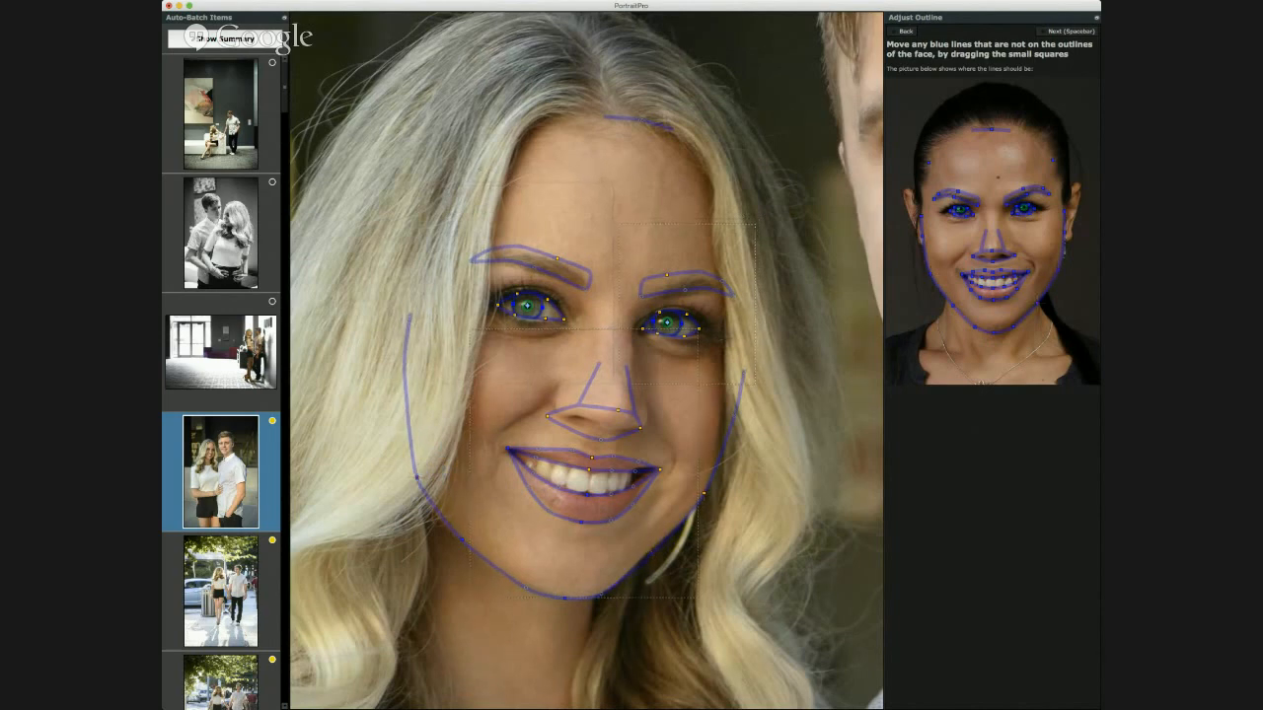
Fit the woman's eyebrow, nose, forehead and cheek outlines to her face and continue to the photo enhancement stage.
left_click_drag(641, 294, 669, 280)
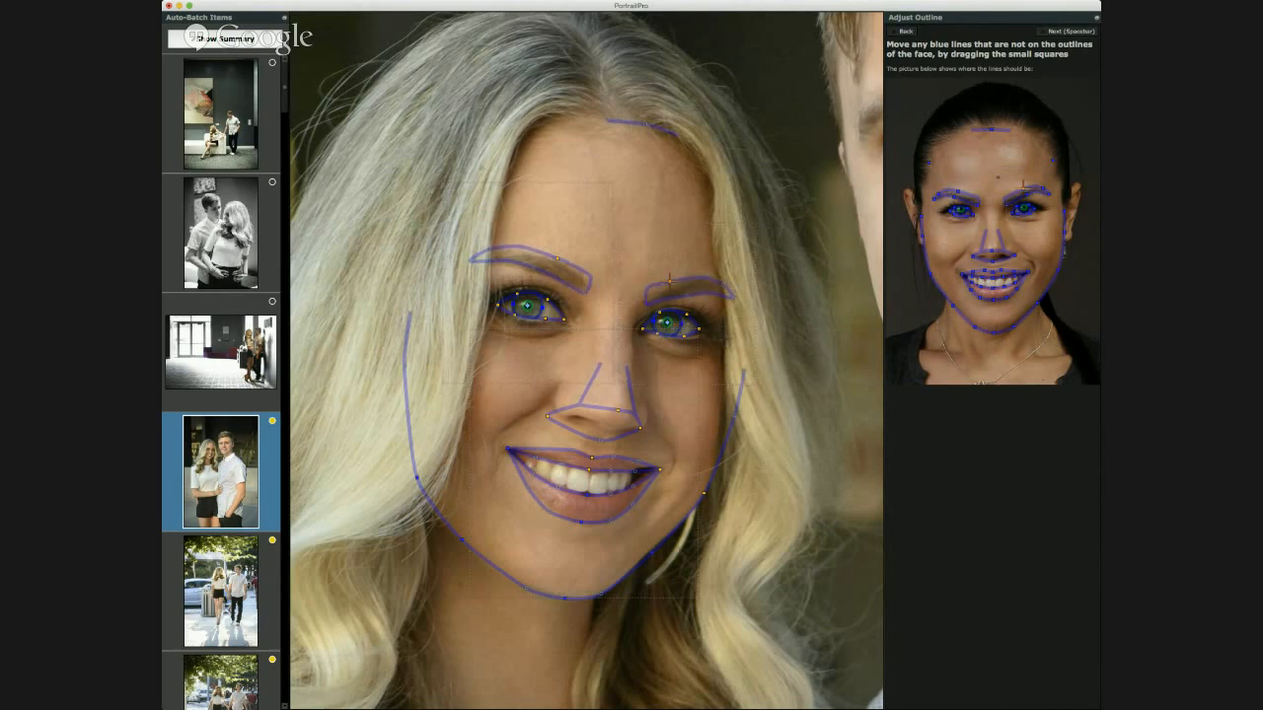
left_click_drag(558, 259, 556, 262)
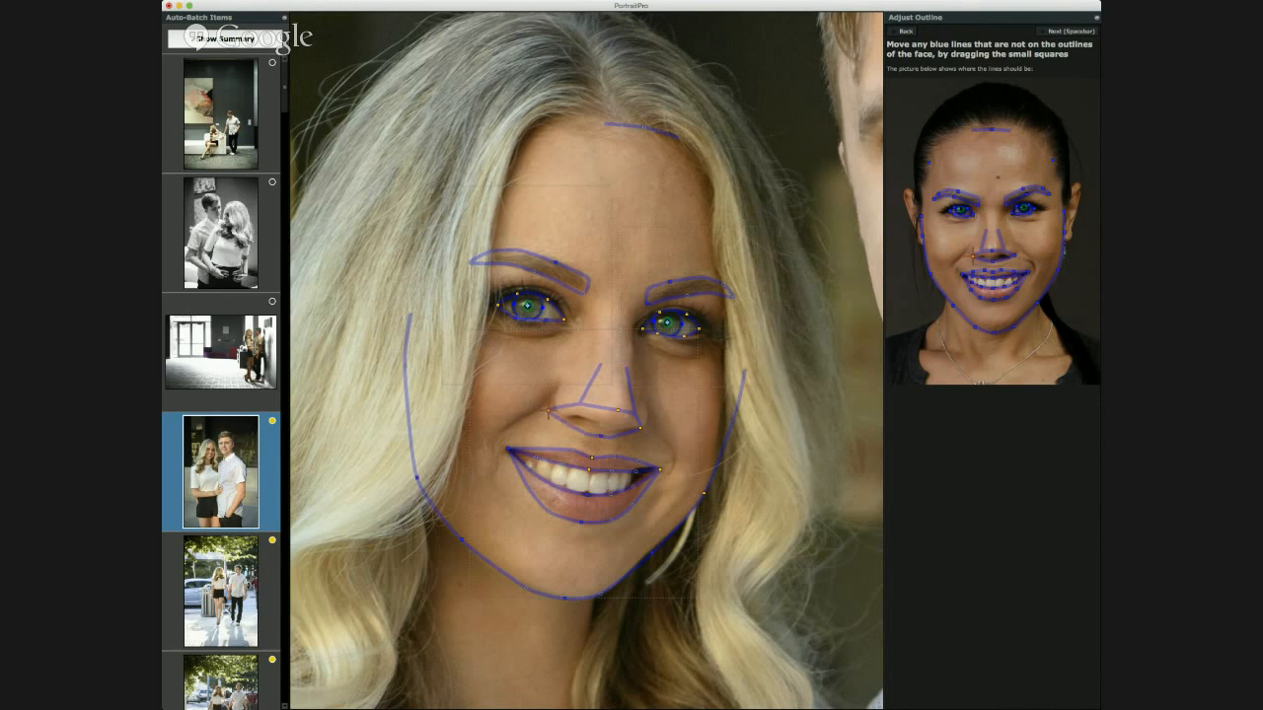
left_click_drag(641, 428, 650, 427)
left_click_drag(641, 126, 642, 131)
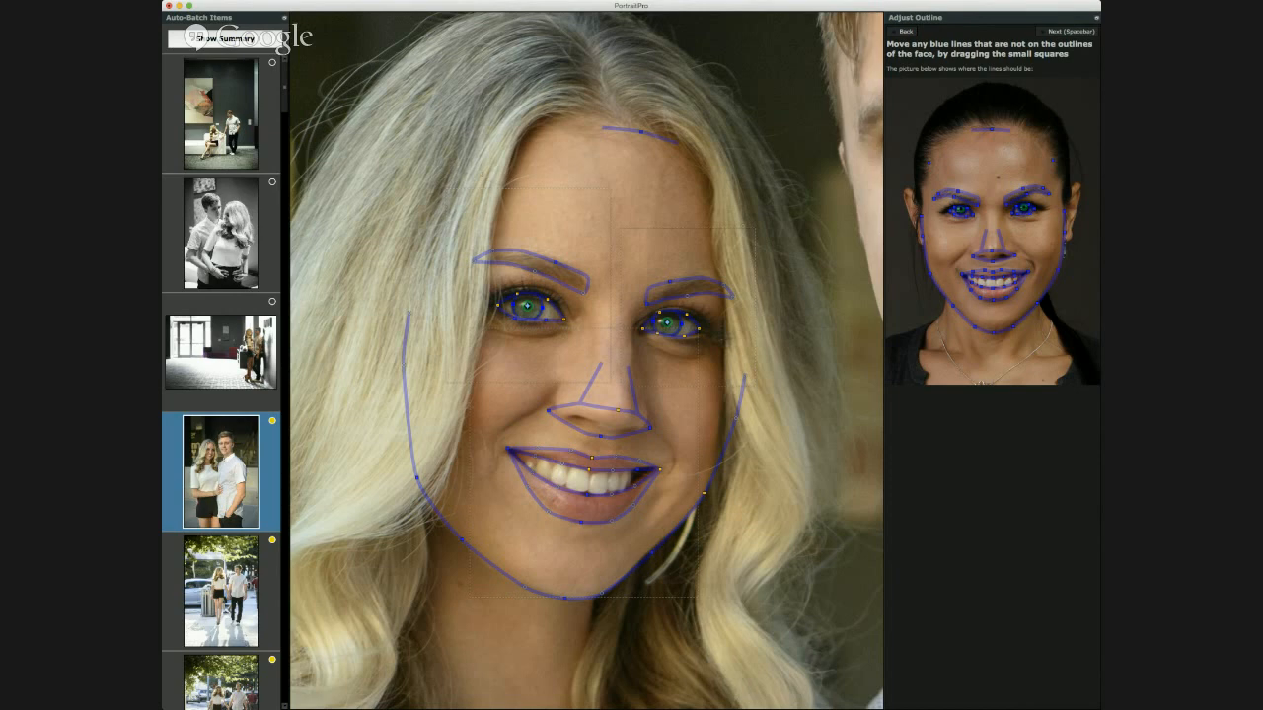
left_click_drag(737, 415, 731, 416)
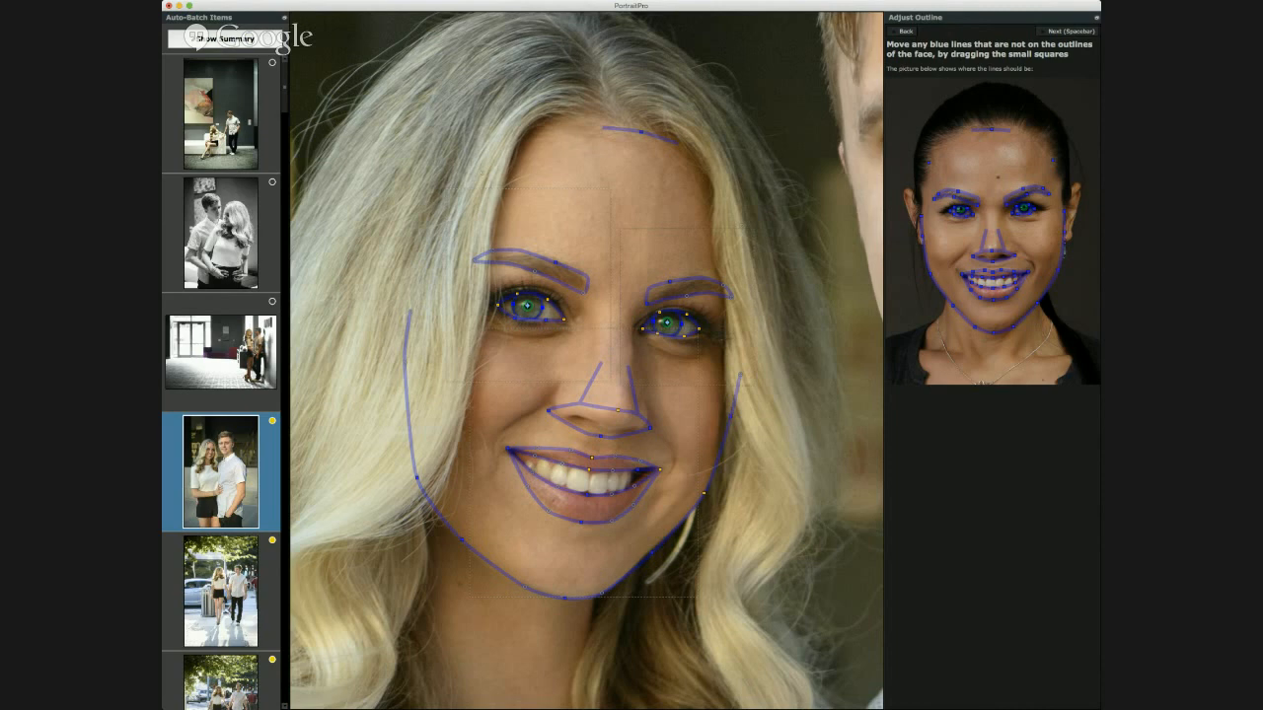
key("space")
key("space")
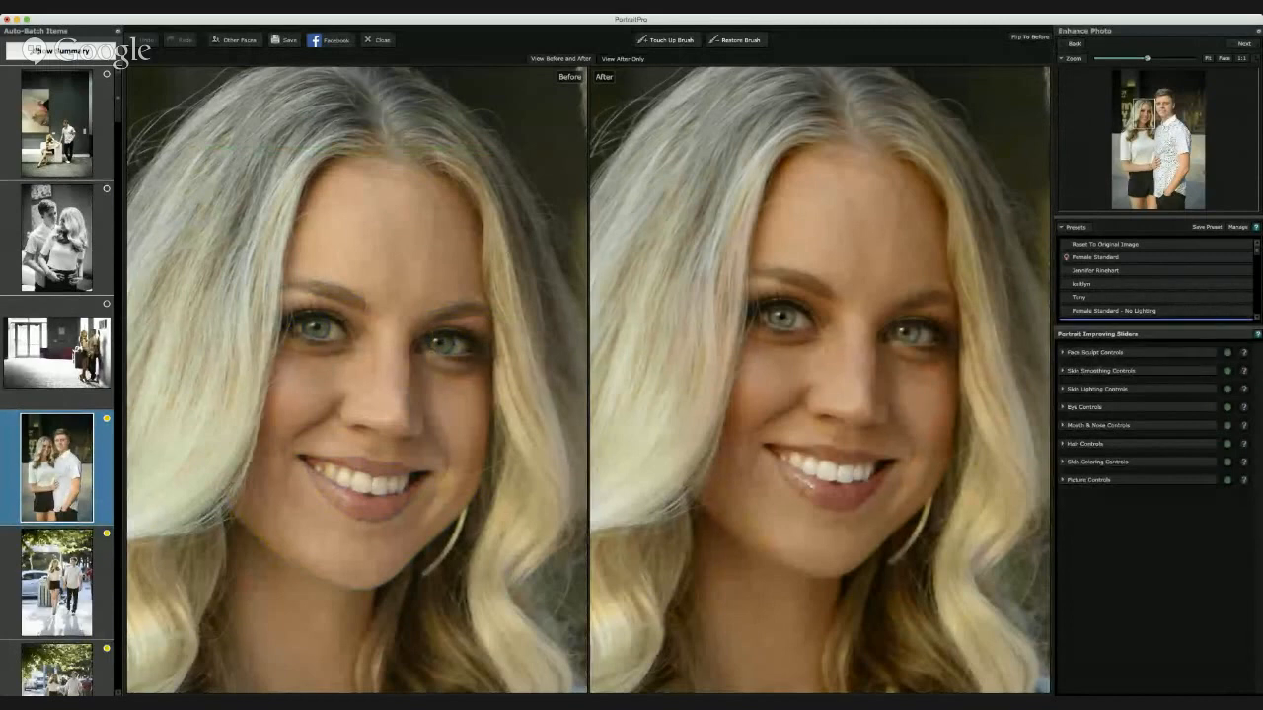
Apply the Female Standard preset to the woman's face and compare the before and after versions.
left_click(1096, 256)
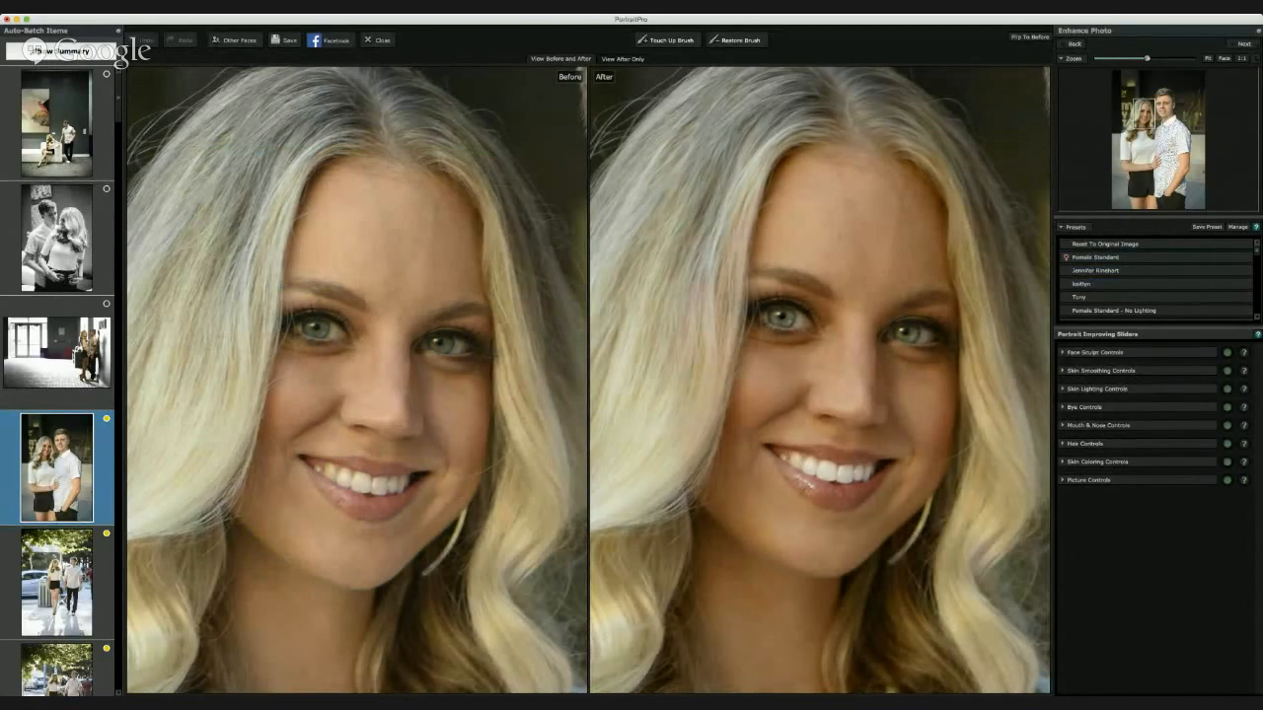
left_click(1223, 59)
left_click(1224, 58)
scroll(820, 385, "down", 3)
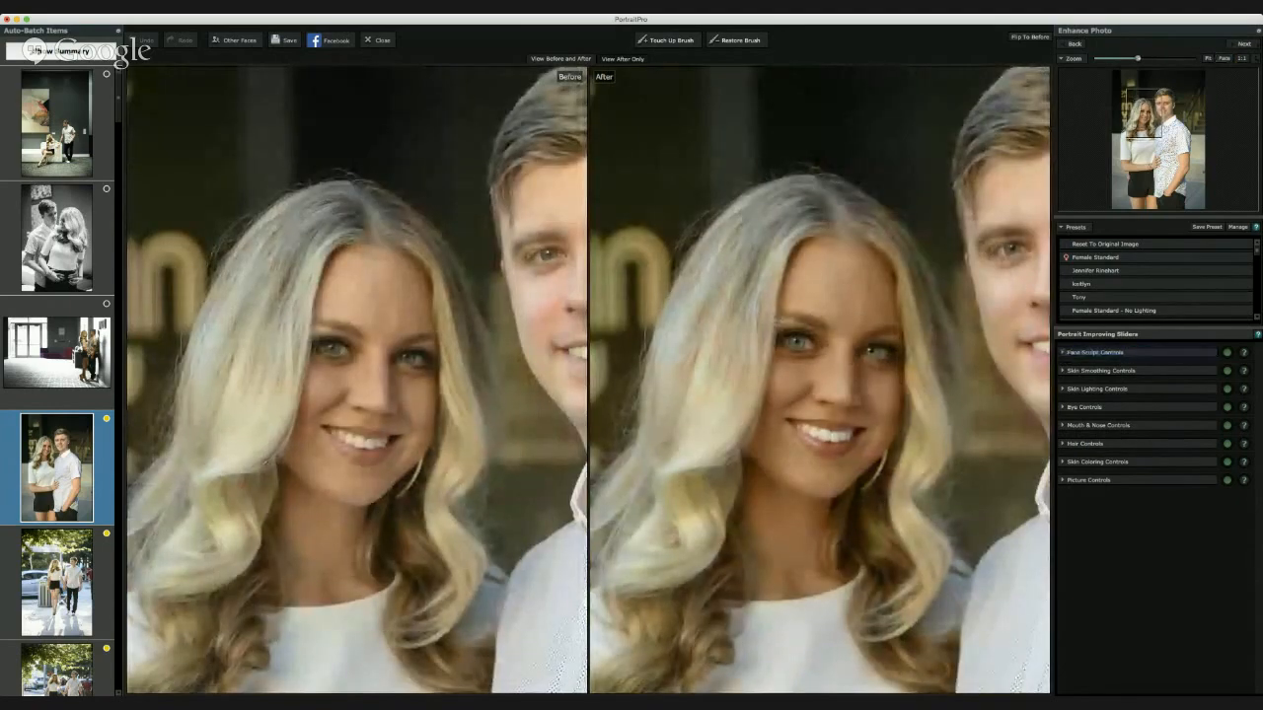
left_click_drag(888, 430, 873, 385)
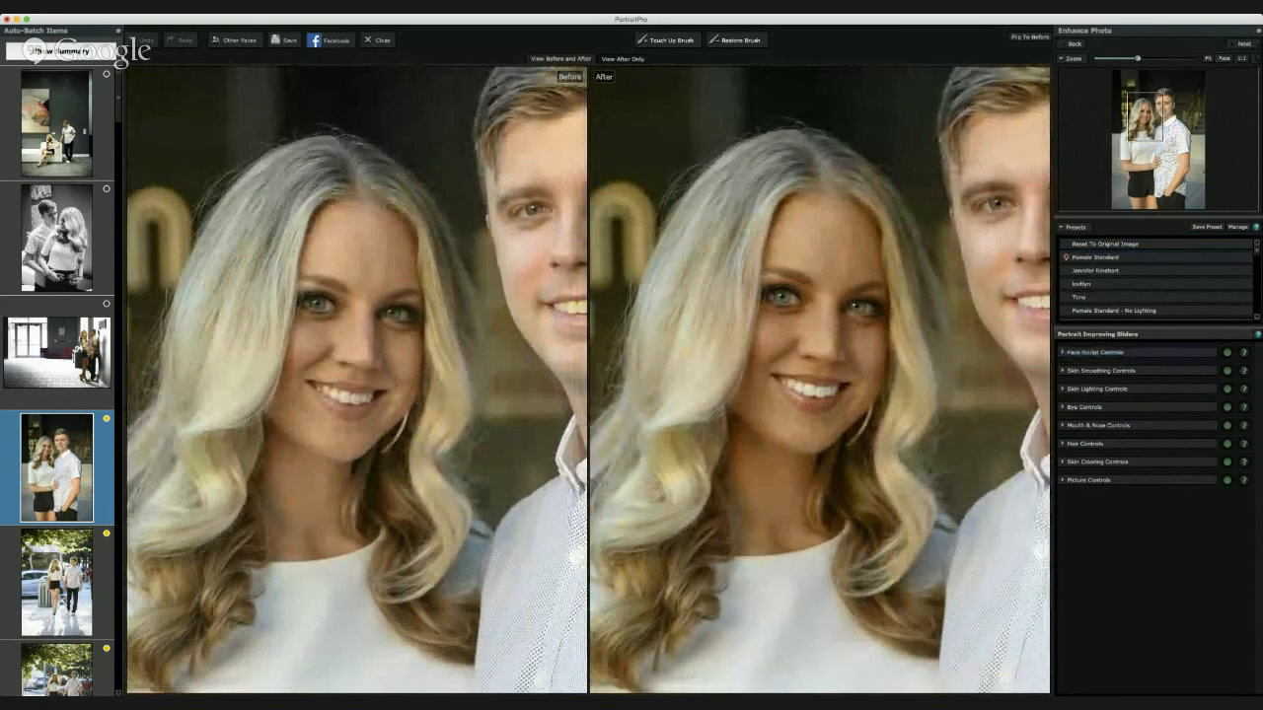
left_click_drag(838, 425, 835, 384)
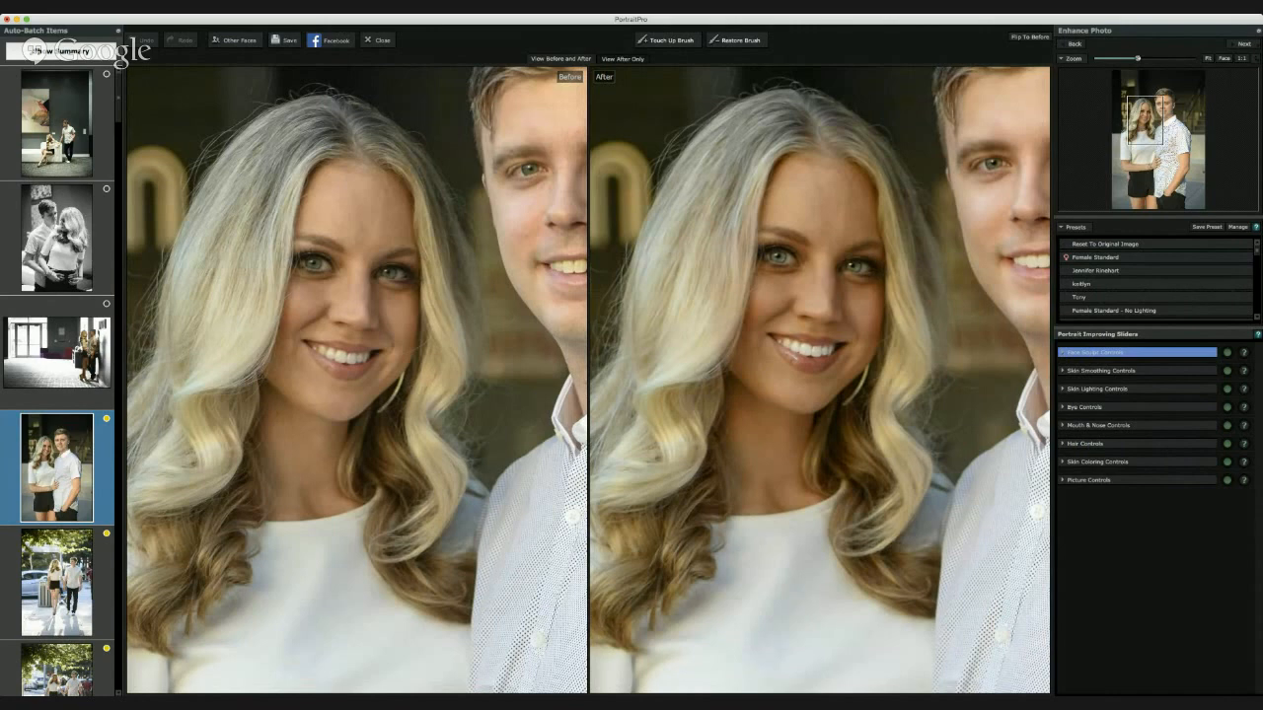
Switch off all eight enhancement groups, from Face Sculpt Controls through Picture Controls.
left_click(1098, 352)
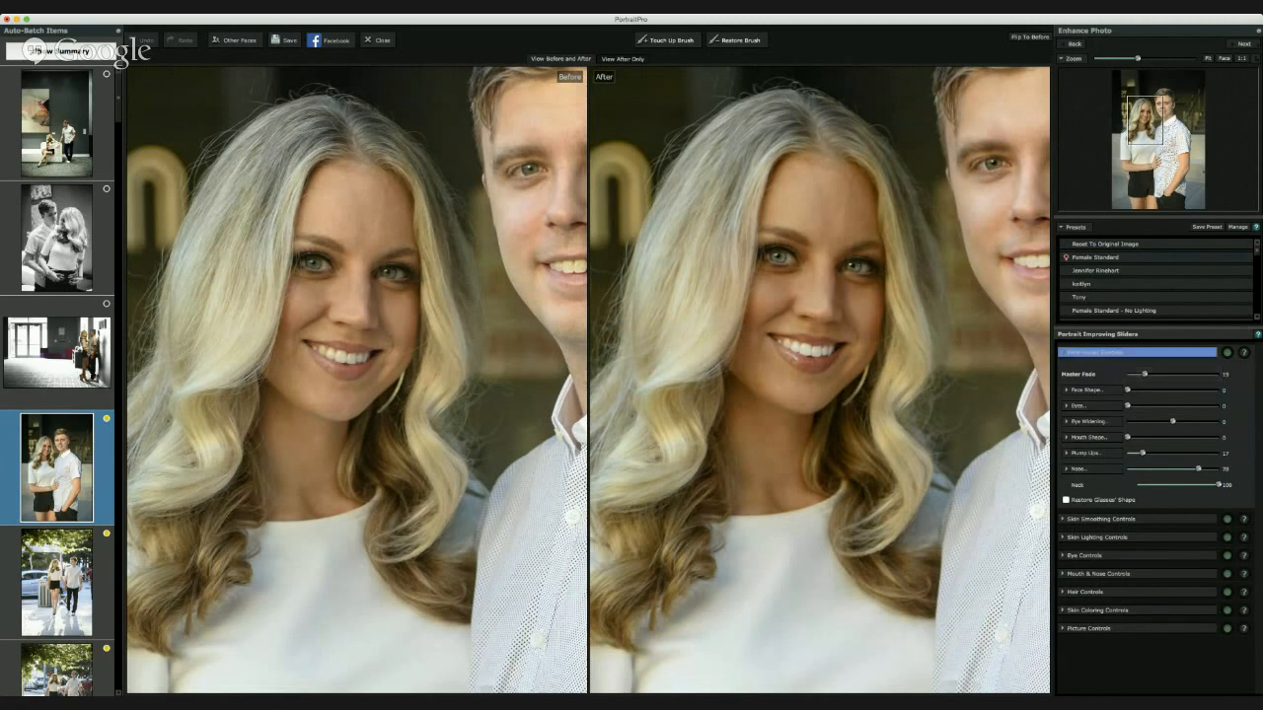
left_click(1097, 352)
left_click(1226, 352)
left_click(1227, 370)
left_click(1227, 388)
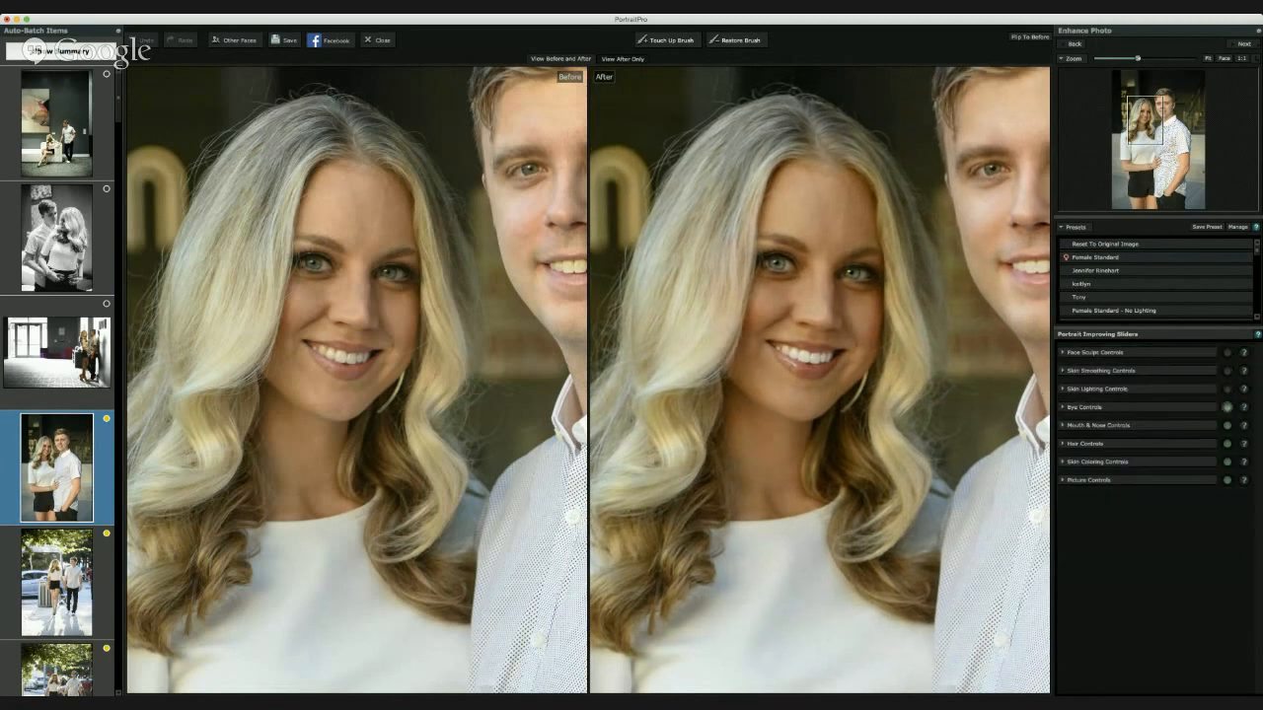
left_click(1227, 407)
left_click(1227, 425)
left_click(1226, 443)
left_click(1226, 461)
left_click(1226, 479)
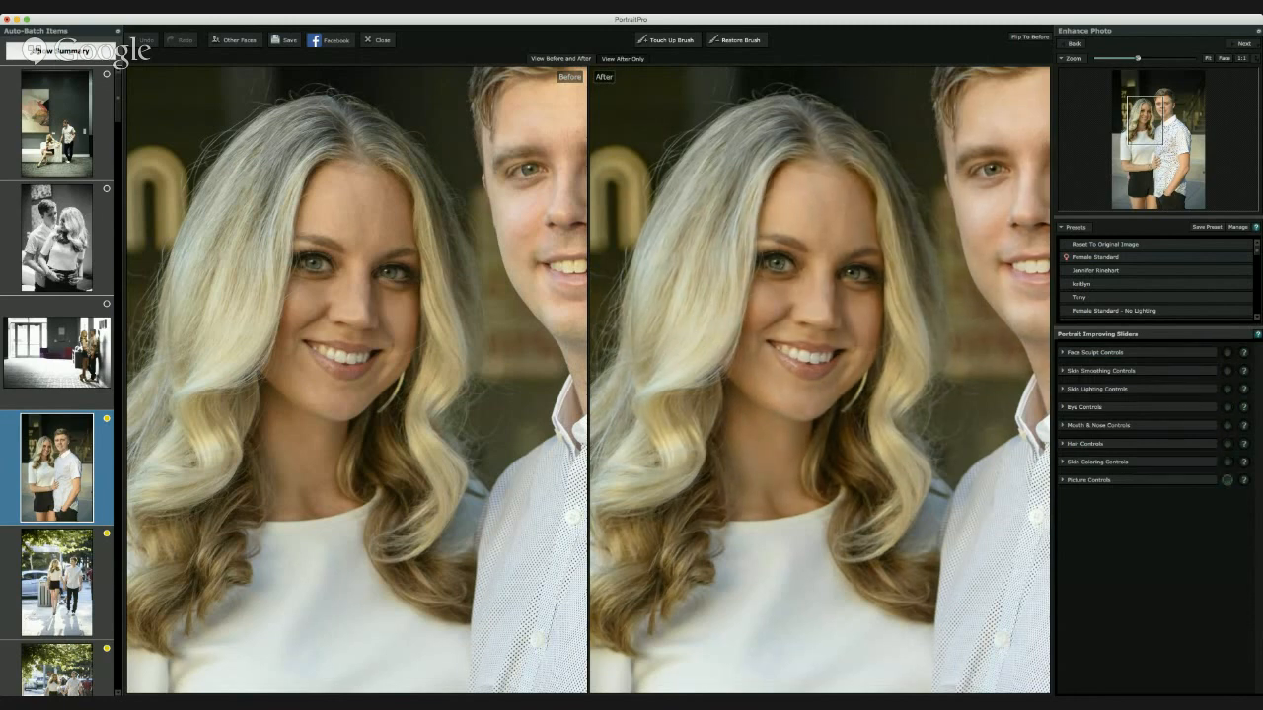
Switch the Skin Coloring, Face Sculpt and Skin Smoothing Controls back on.
left_click(1226, 461)
left_click(1227, 352)
left_click(1227, 371)
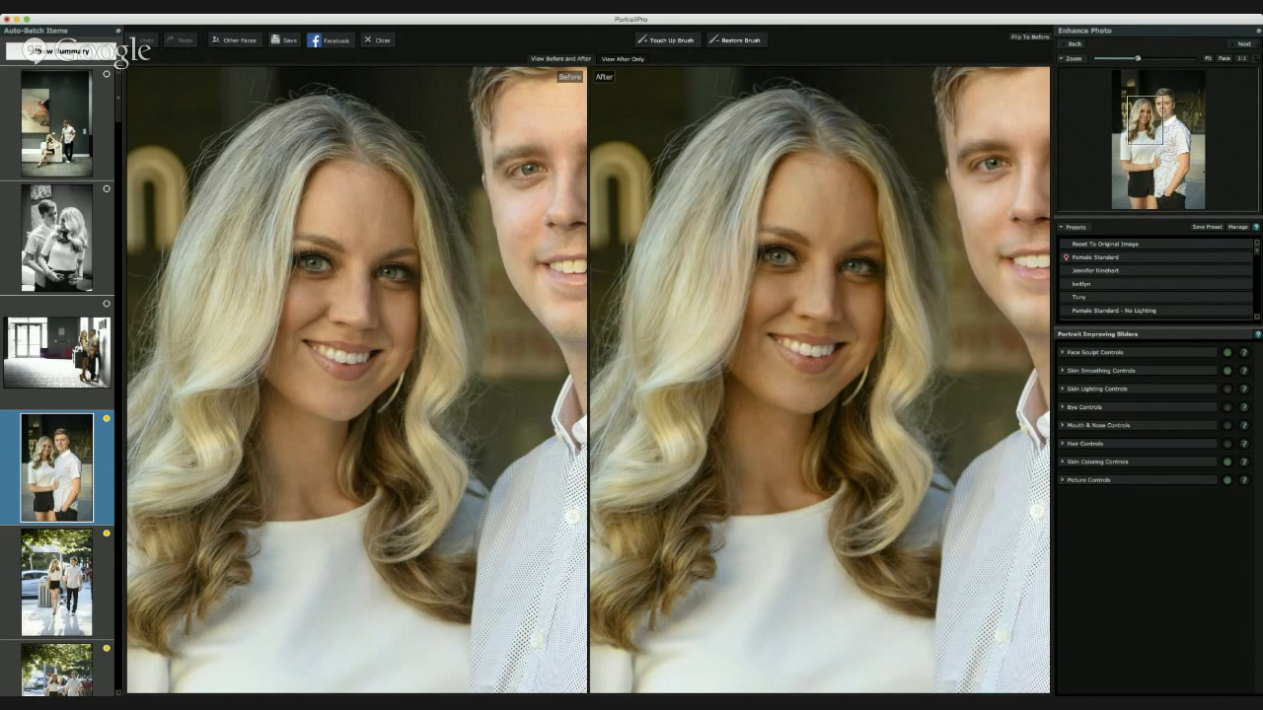
left_click_drag(819, 315, 808, 341)
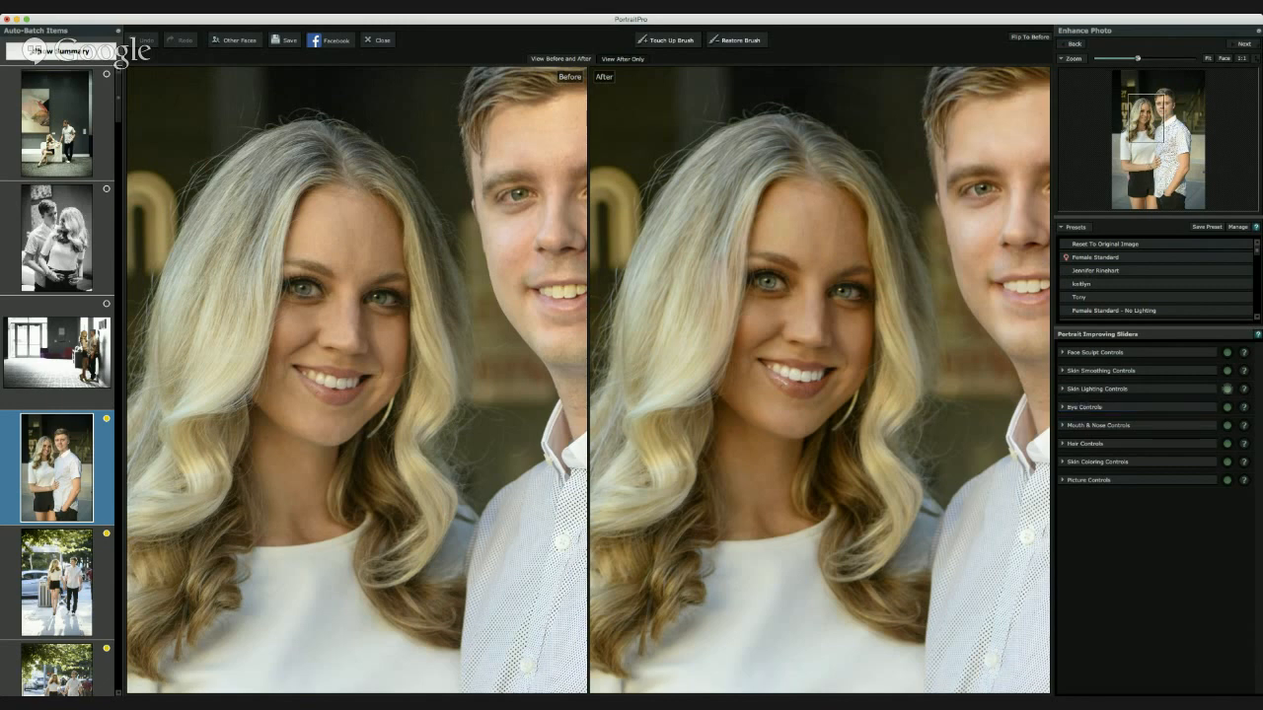
Try the Skin Lighting Controls with Contrast at 100, then with Contrast at -79 and Modeling at 27.
left_click(1227, 389)
left_click(1097, 389)
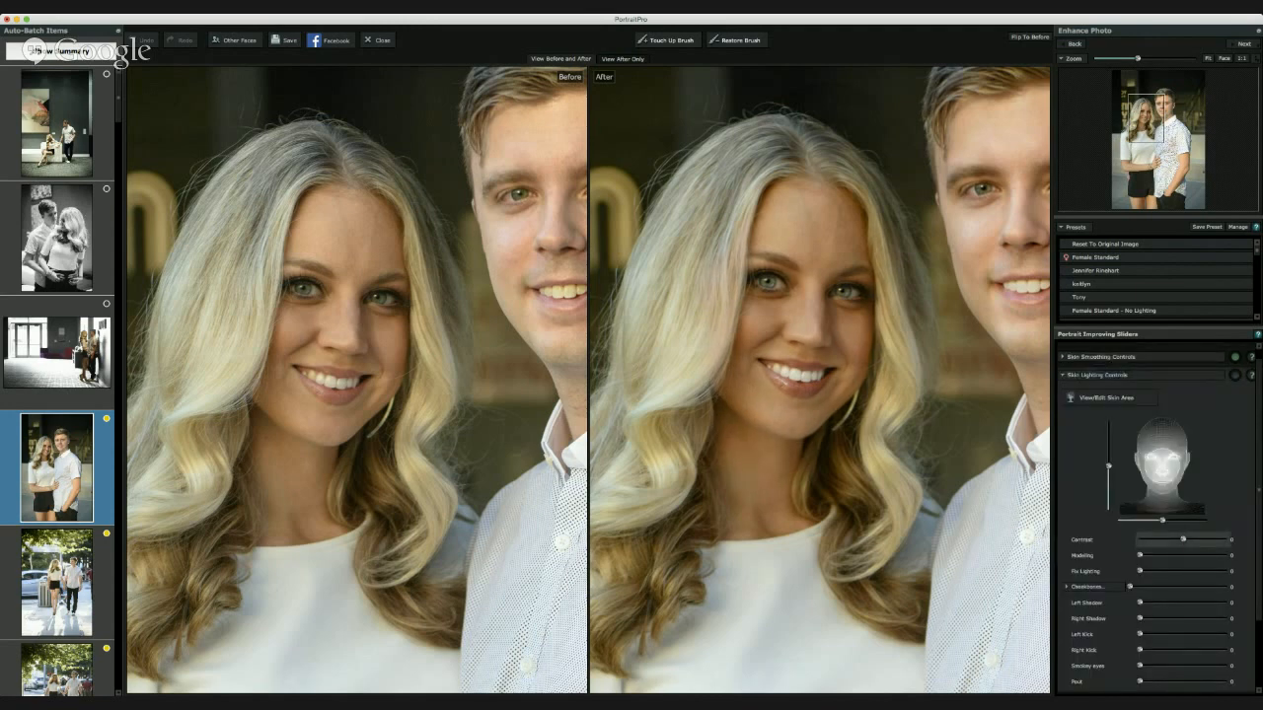
left_click_drag(1183, 540, 1227, 540)
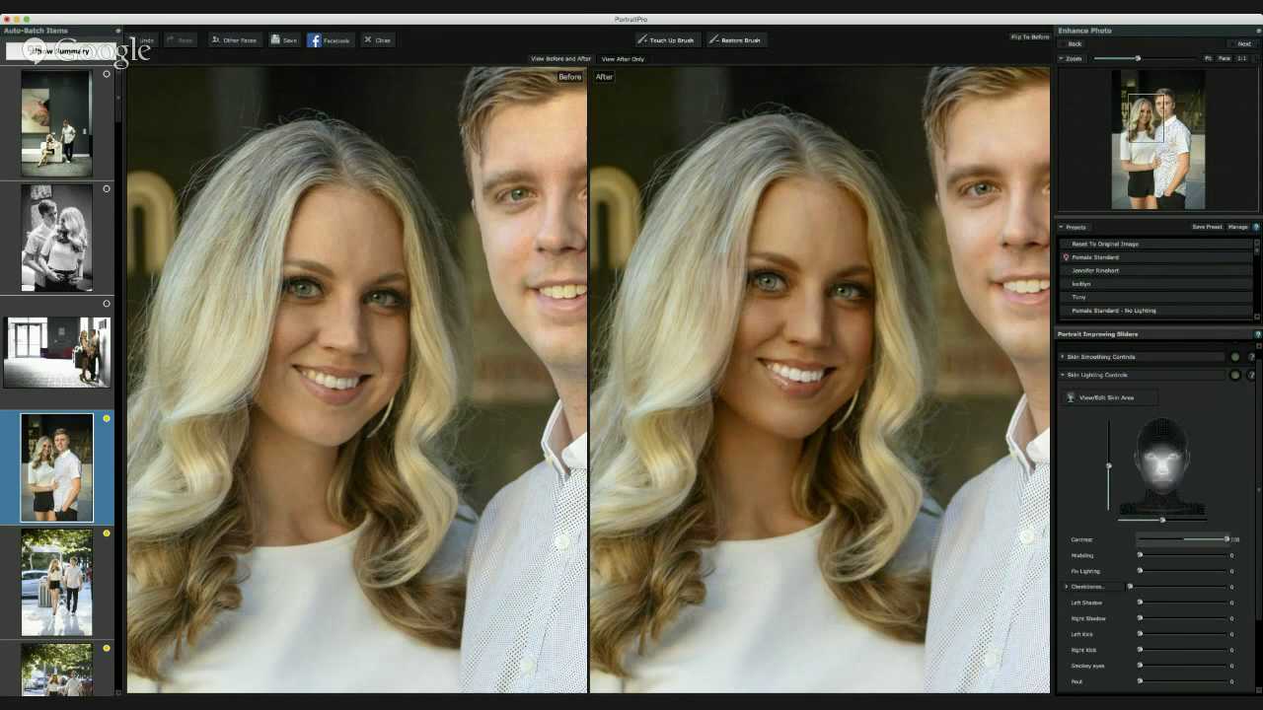
left_click_drag(1226, 540, 1155, 539)
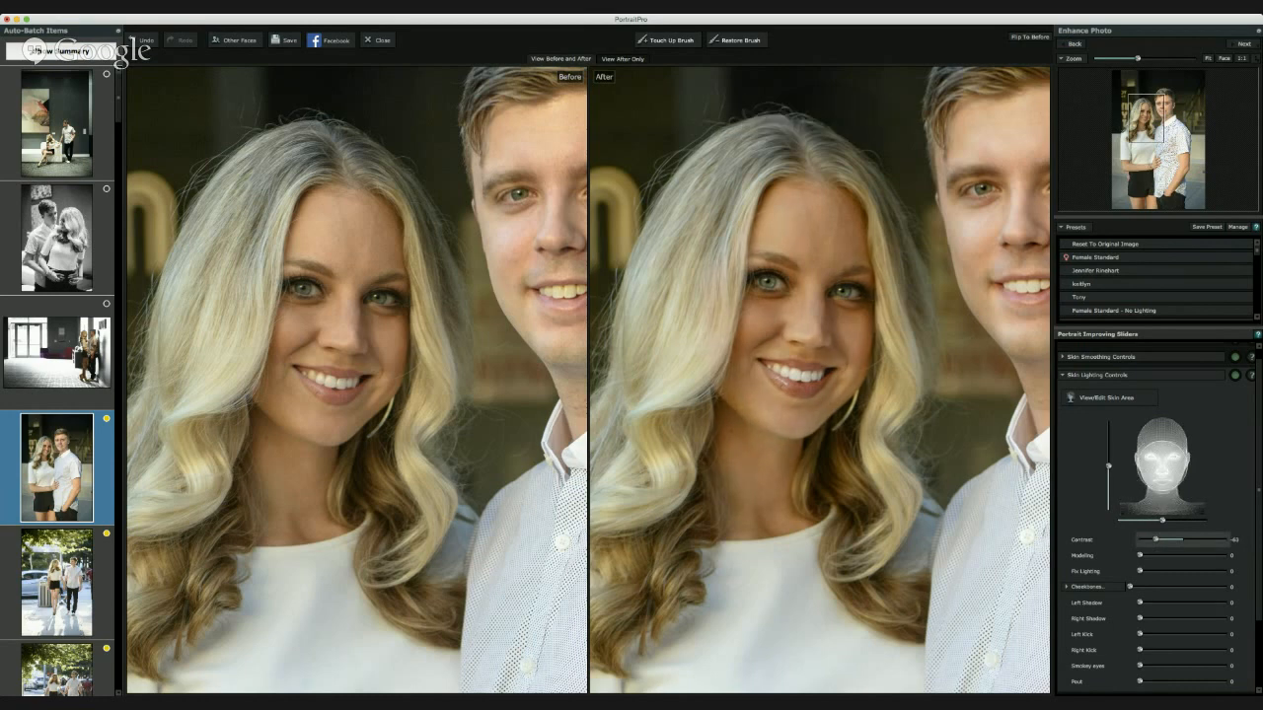
left_click_drag(1156, 540, 1147, 540)
mouse_move(1140, 555)
left_mouse_down()
mouse_move(1227, 555)
mouse_move(1162, 556)
left_mouse_up()
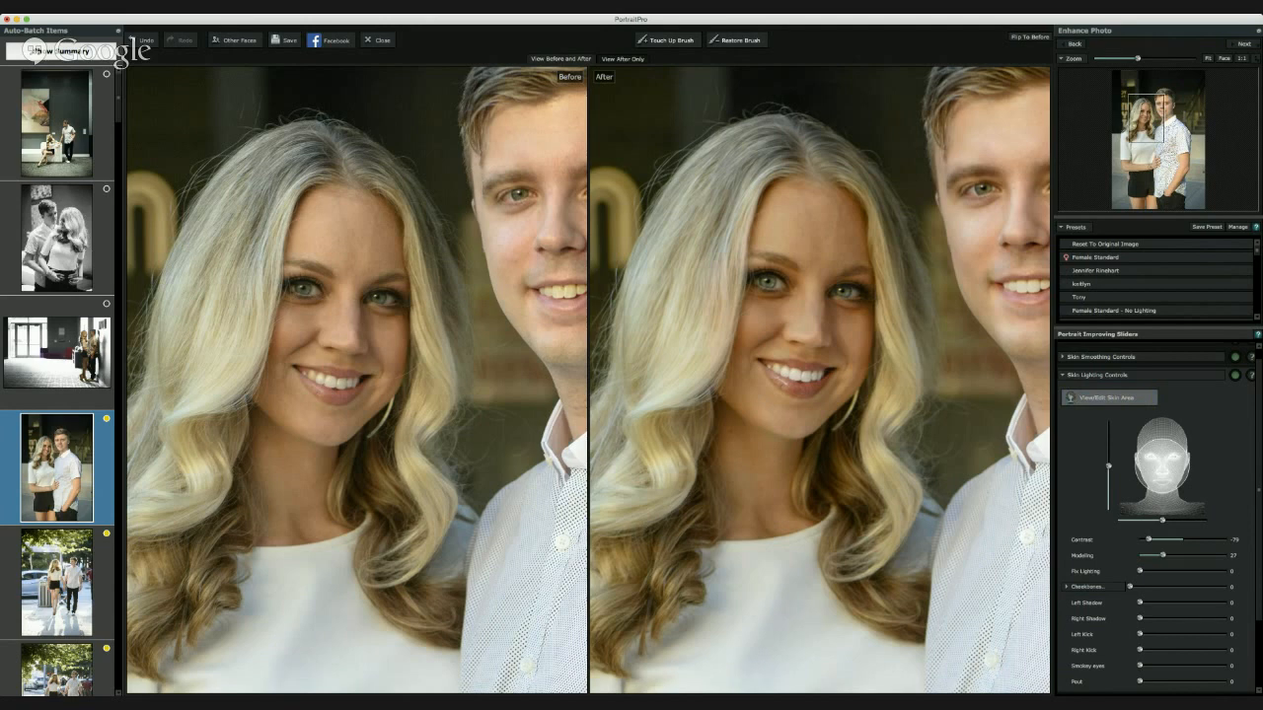
left_click(1109, 398)
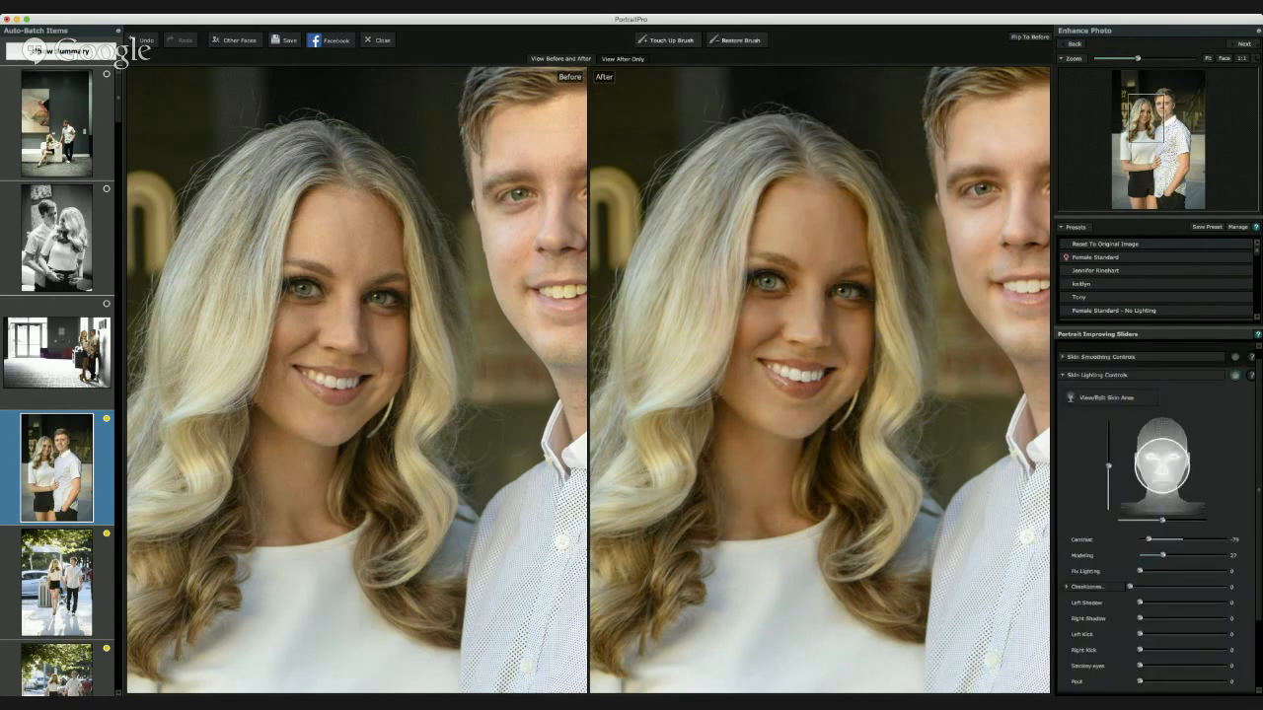
Switch off the Skin Lighting Controls and collapse their settings.
left_click(1235, 375)
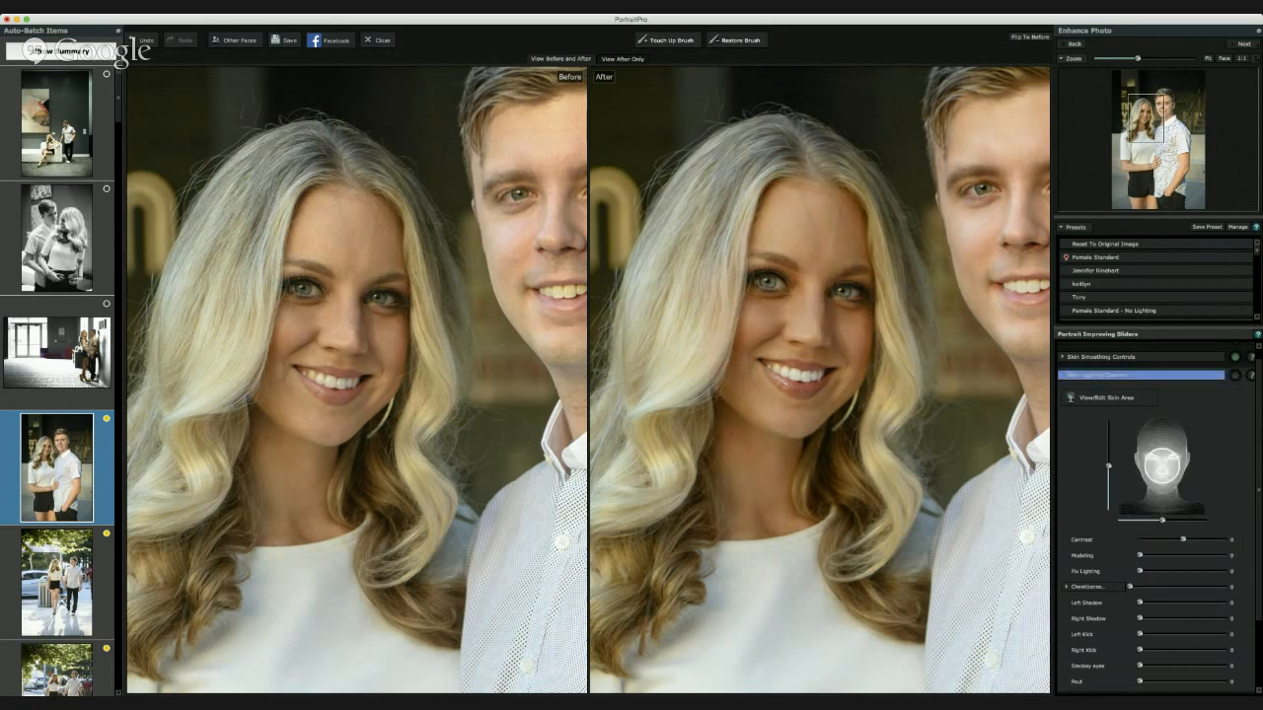
left_click(1141, 375)
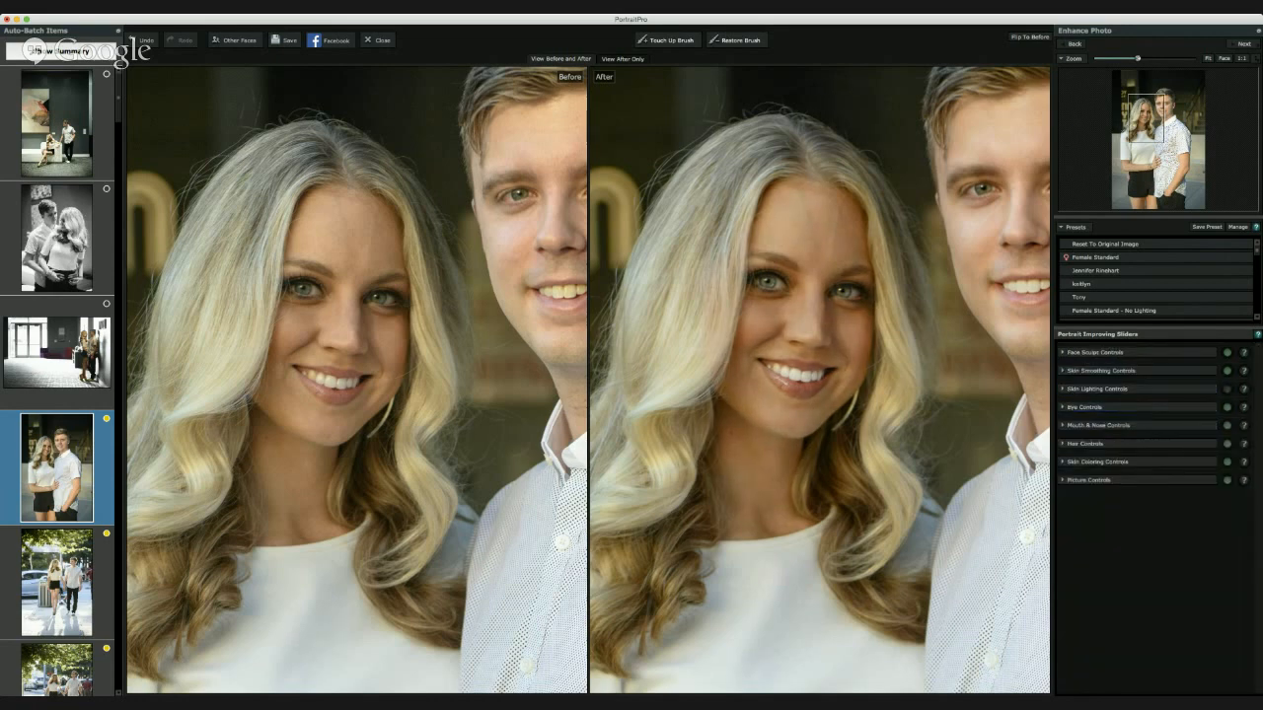
In the Face Sculpt Controls, try Master Fade at 100, set it to 17, and set the Eyes amount to 23.
left_click(1095, 352)
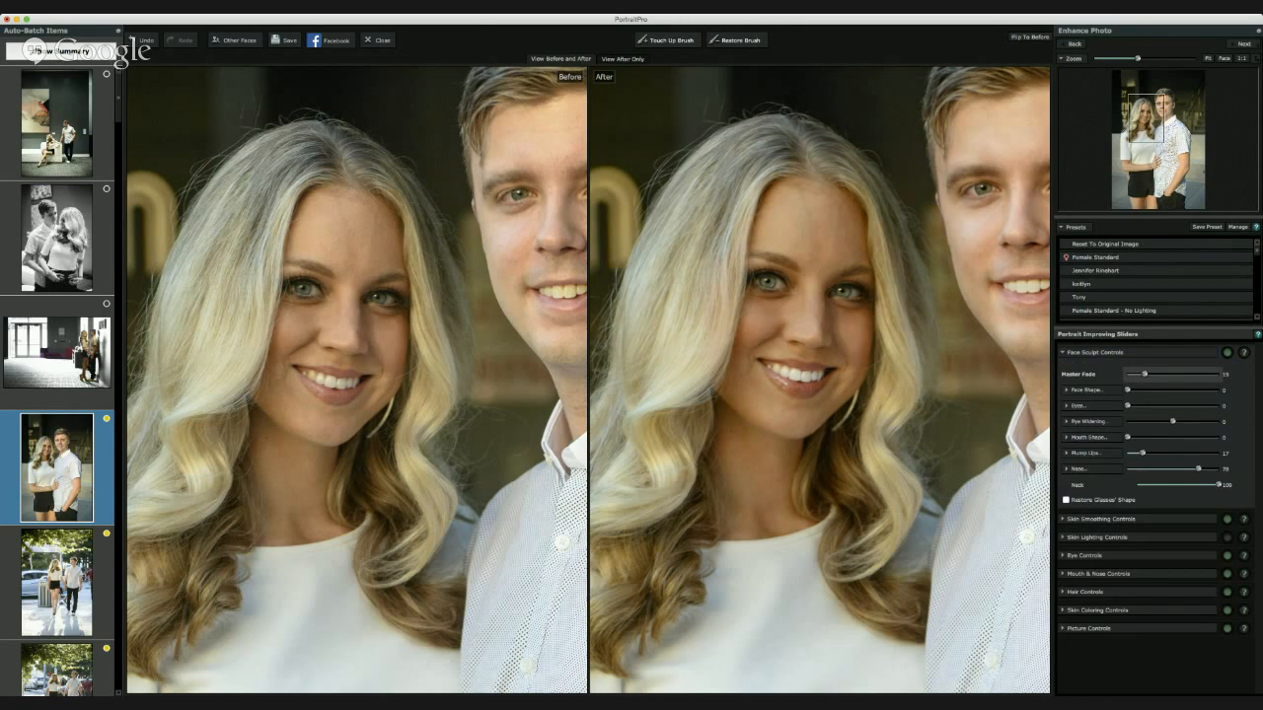
left_click_drag(1145, 375, 1219, 375)
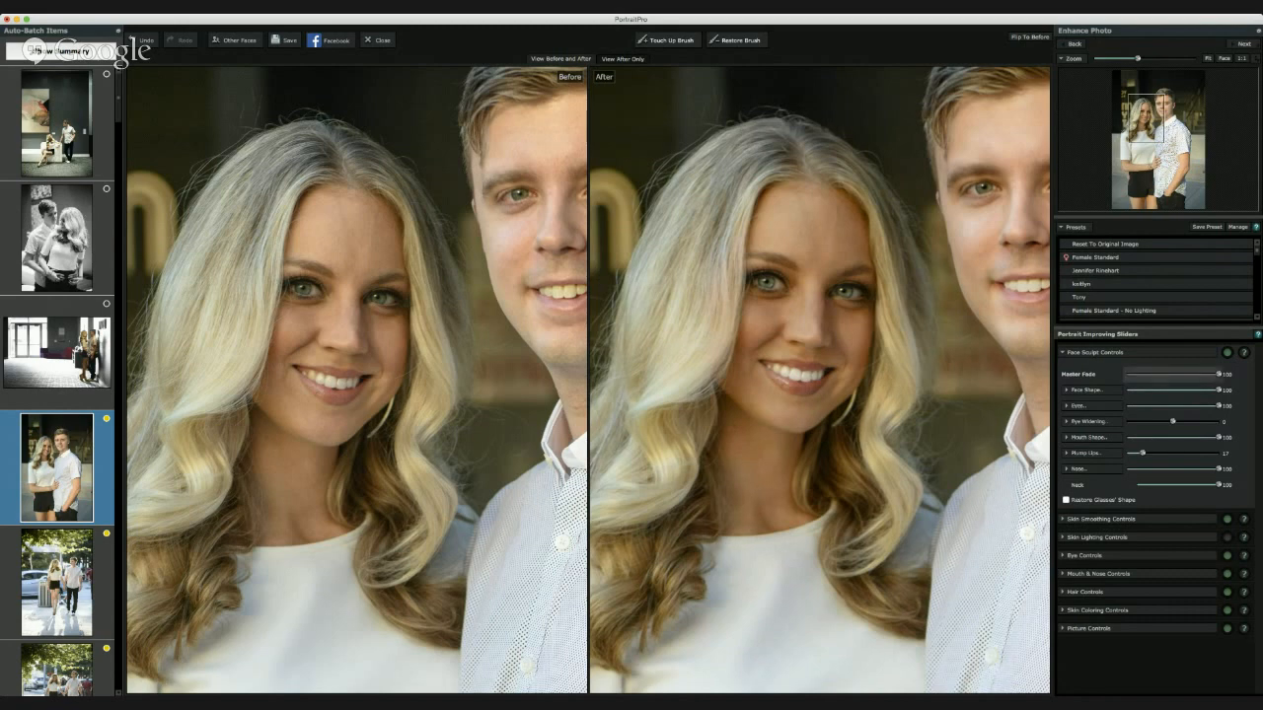
left_click_drag(1219, 375, 1143, 375)
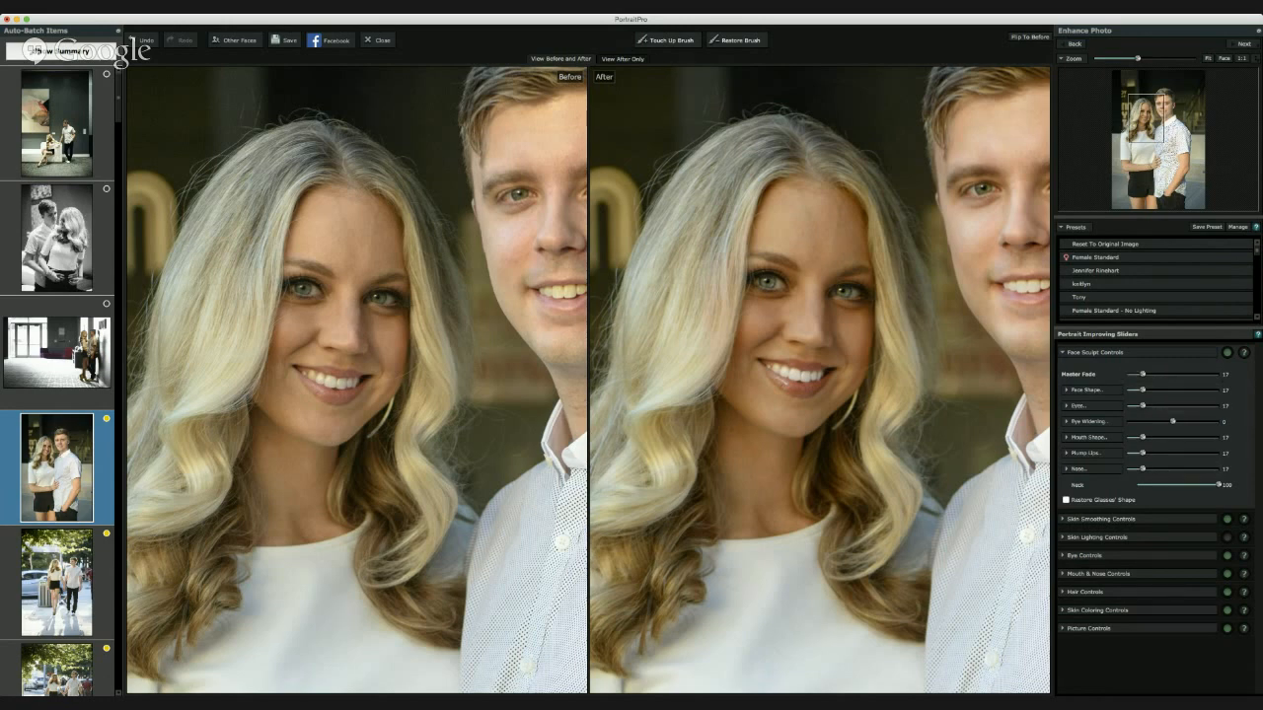
mouse_move(1143, 405)
left_mouse_down()
mouse_move(1220, 405)
mouse_move(1147, 405)
left_mouse_up()
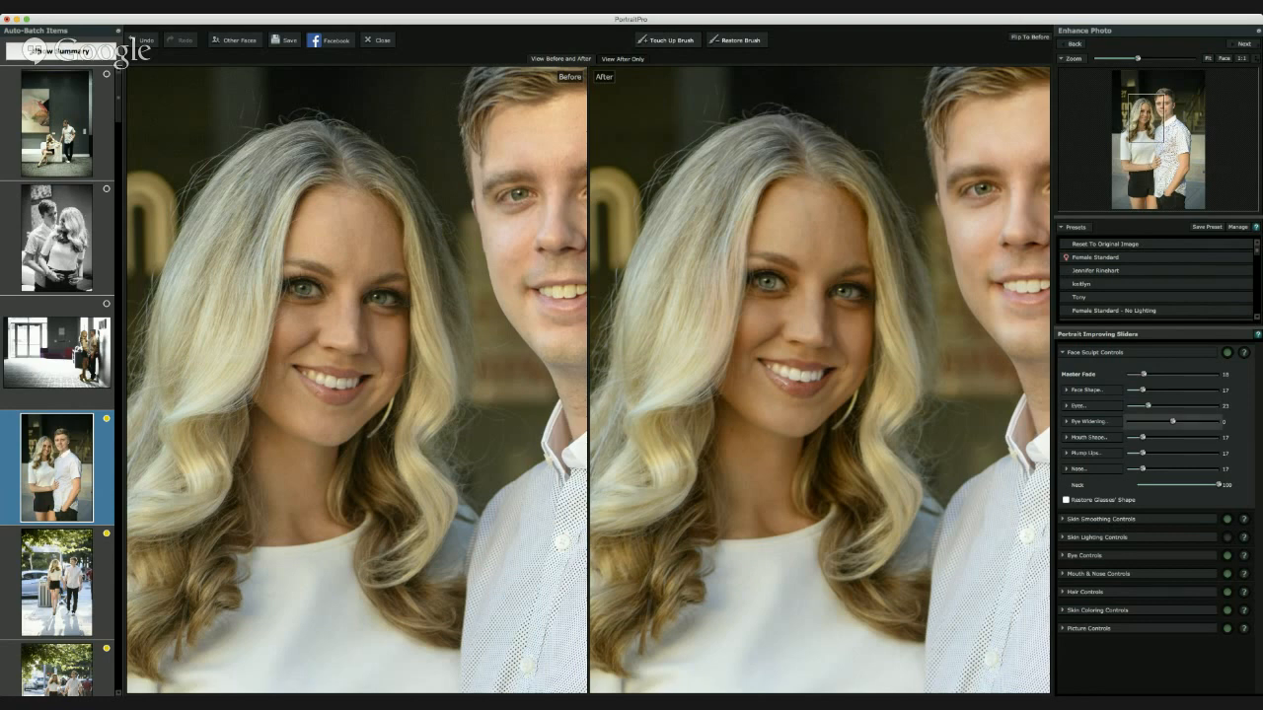
In the Face Sculpt Controls, try the Eye Widening amount and reduce Neck to about 38.
left_click_drag(1172, 421, 1144, 437)
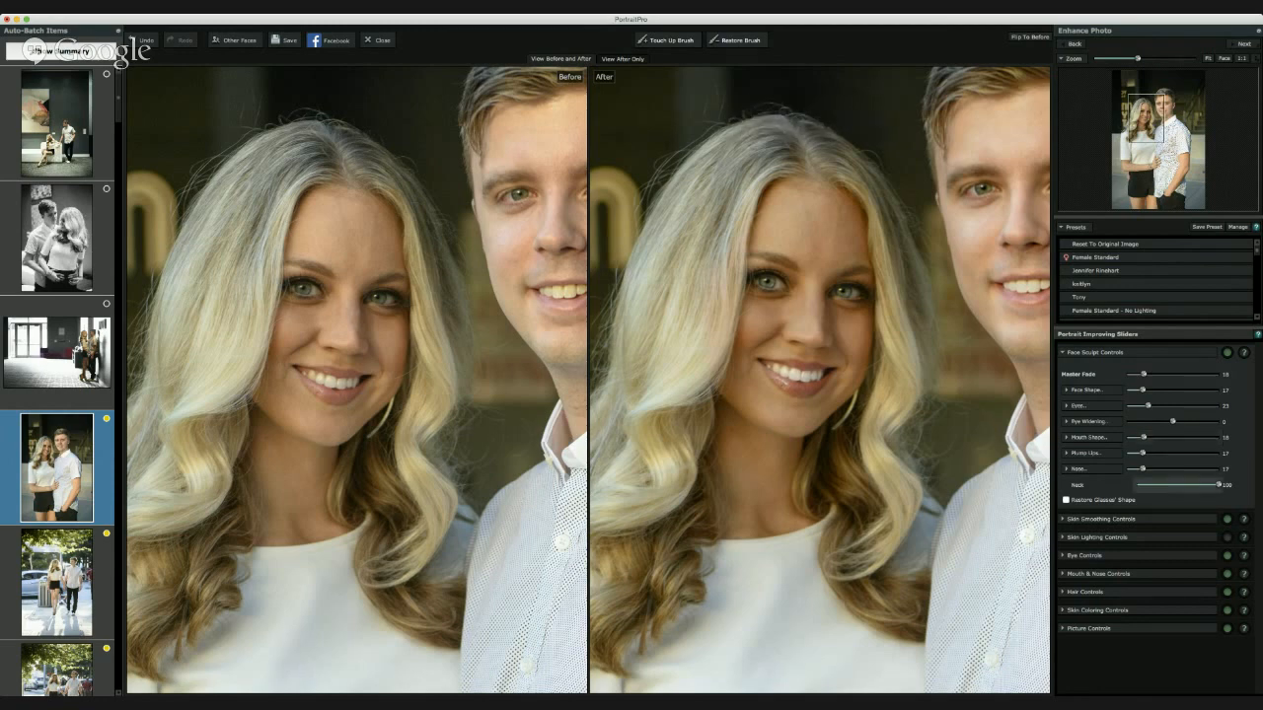
left_click_drag(1218, 484, 1168, 485)
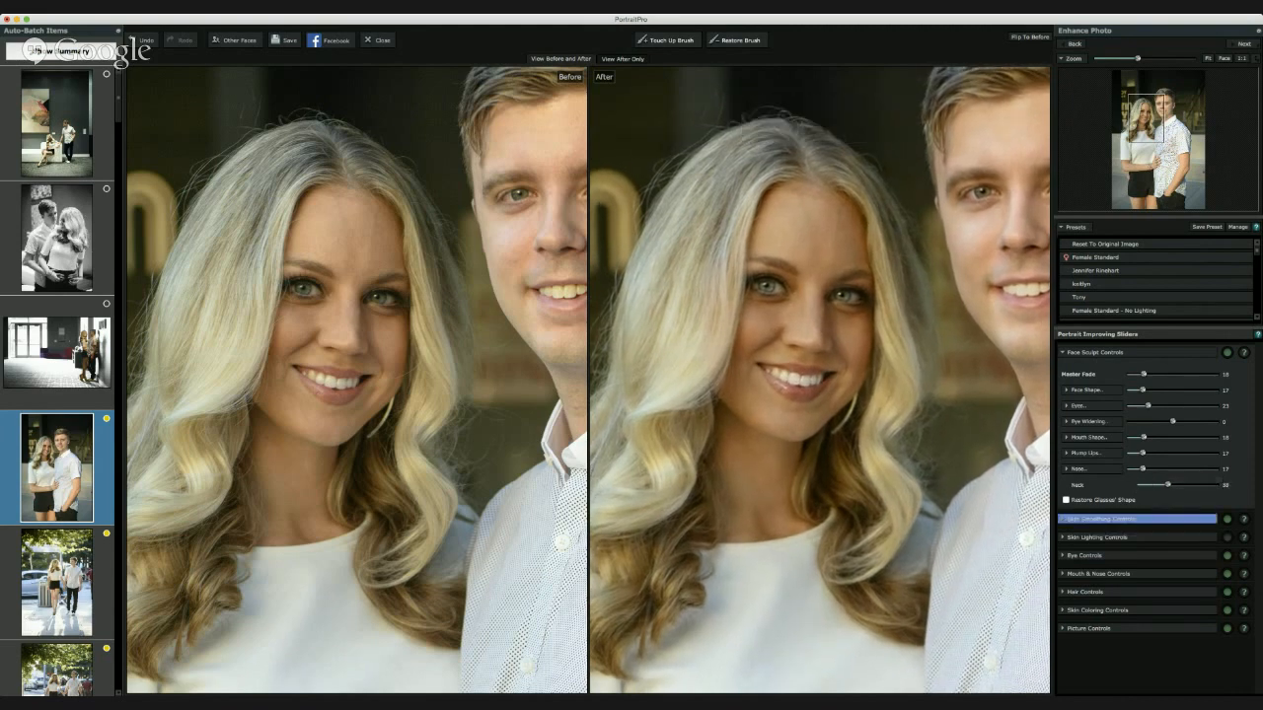
In the Skin Smoothing Controls, adjust Master Fade to 24, then set Imperfections to 13 and Around Eyes to 22.
left_click(1100, 519)
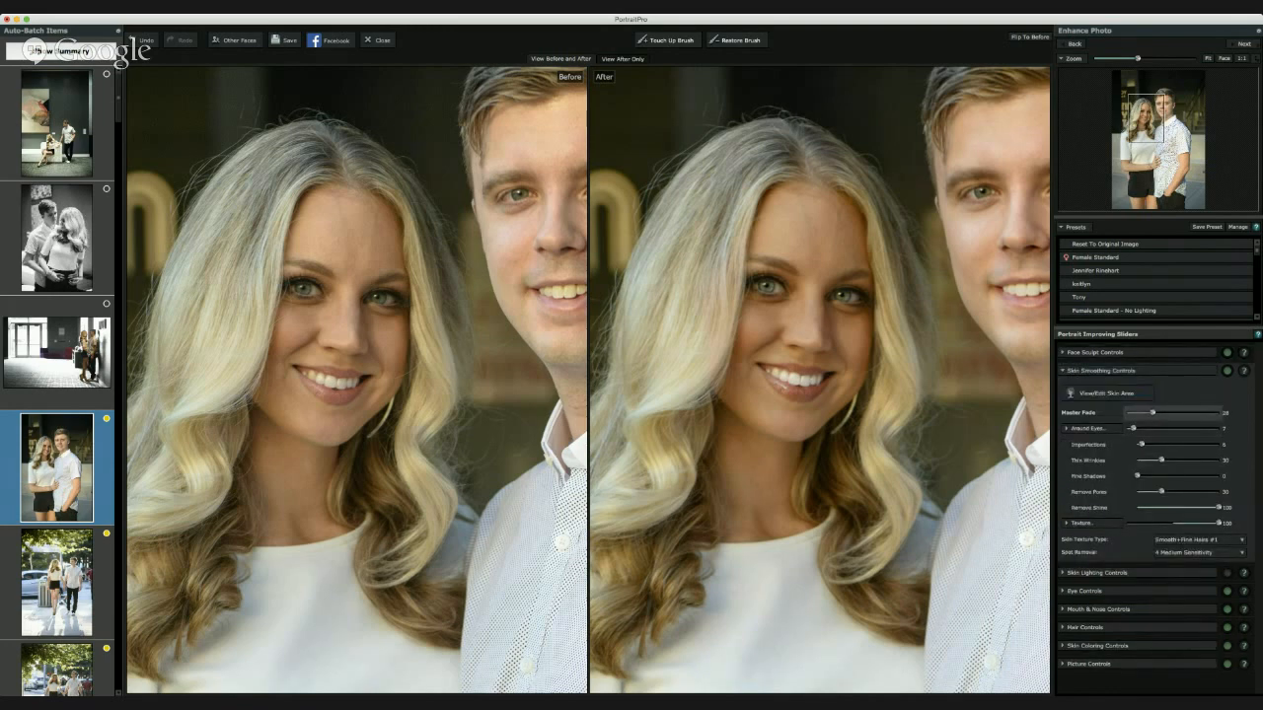
mouse_move(1152, 412)
left_mouse_down()
mouse_move(1219, 412)
mouse_move(1149, 413)
left_mouse_up()
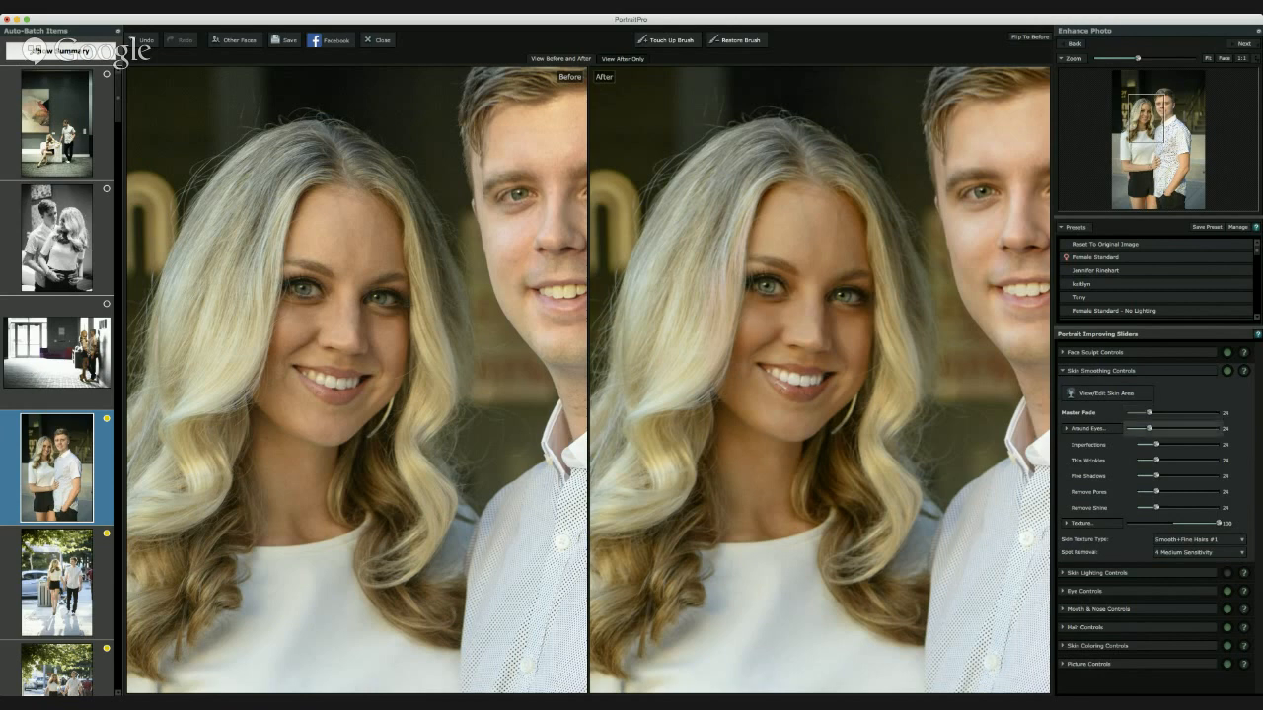
mouse_move(1156, 444)
left_mouse_down()
mouse_move(1220, 444)
mouse_move(1147, 444)
mouse_move(1204, 428)
mouse_move(1146, 428)
left_mouse_up()
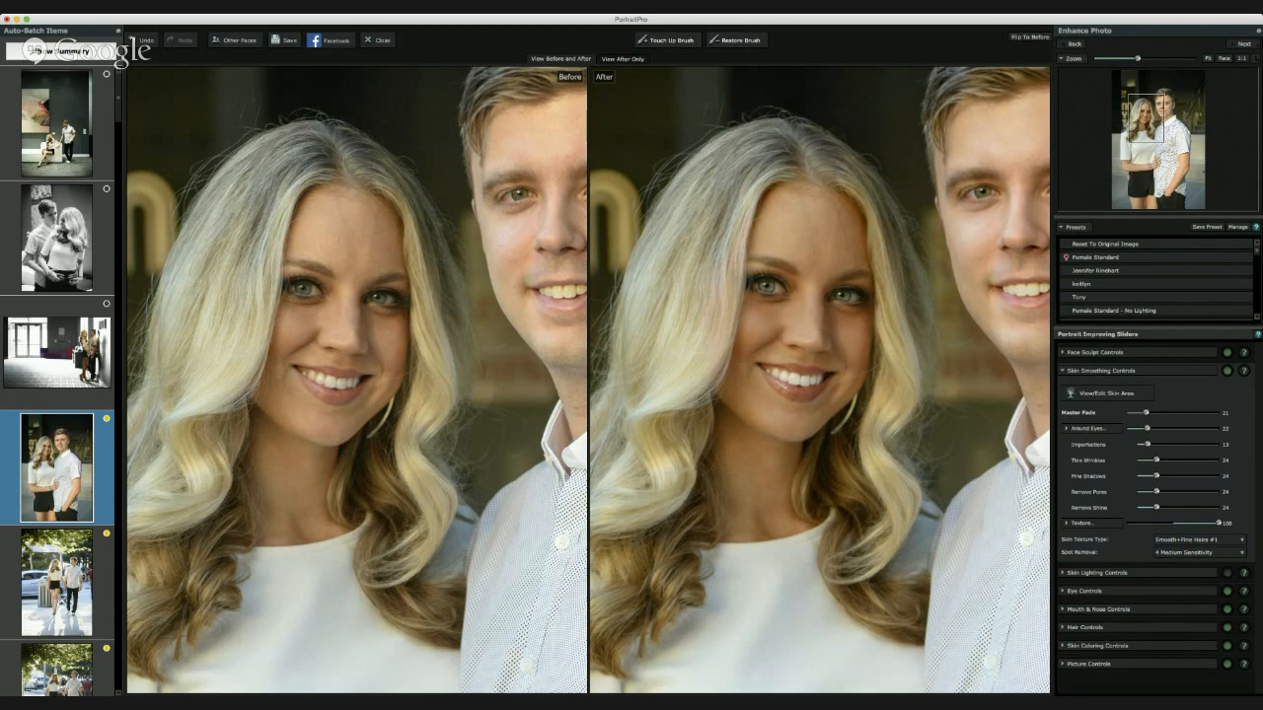
Set Remove Shine to 25, reduce Texture to about 25, and collapse the Skin Smoothing Controls.
left_click_drag(1155, 506, 1215, 506)
left_click_drag(1162, 507, 1157, 507)
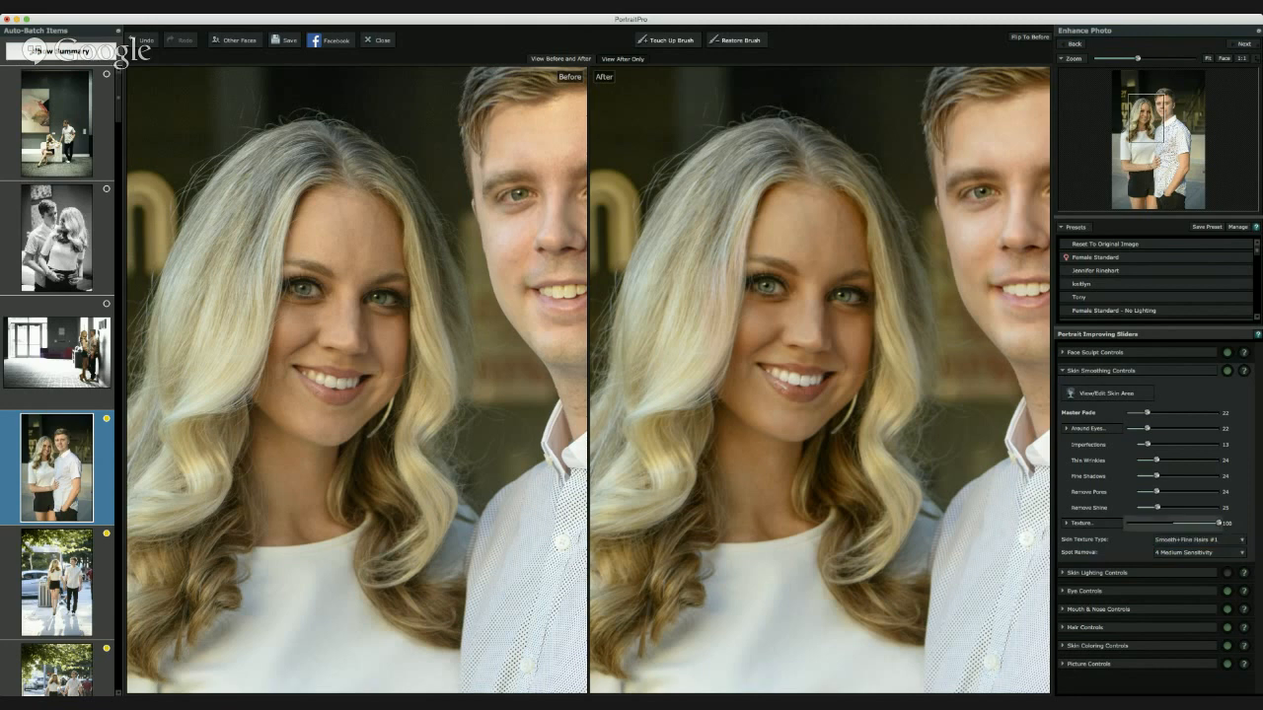
left_click_drag(1218, 523, 1184, 523)
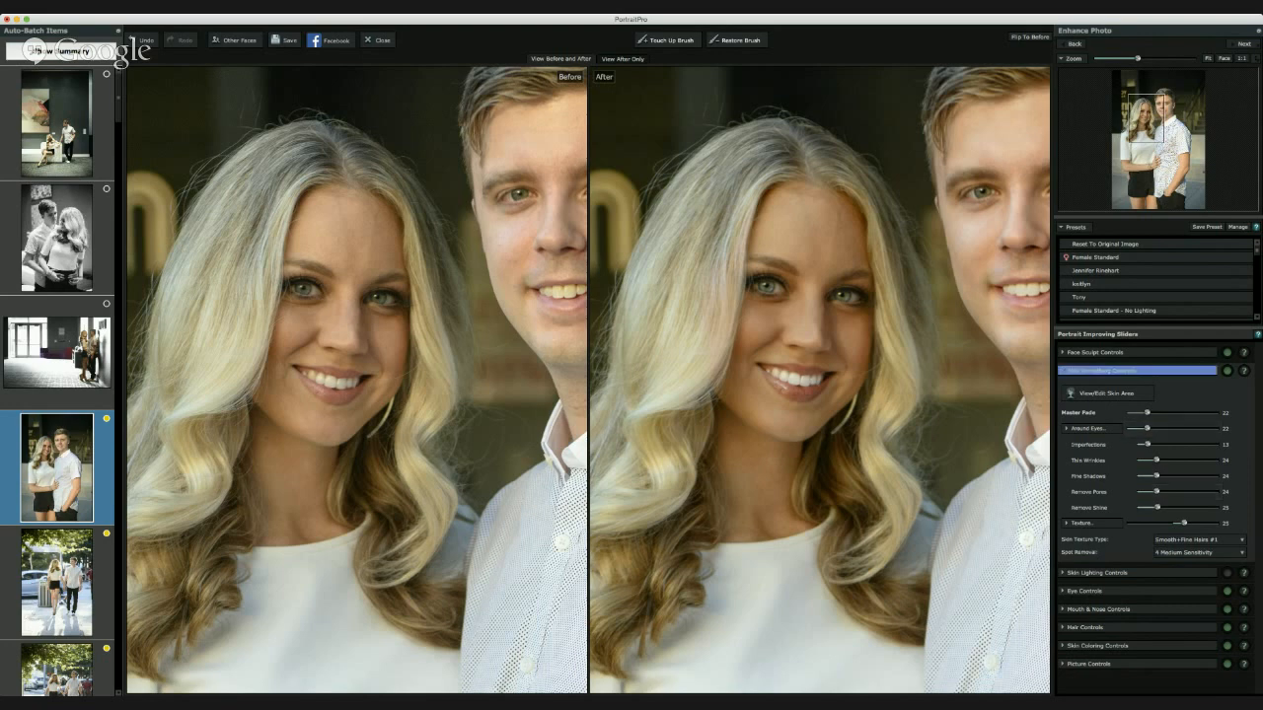
left_click(1102, 371)
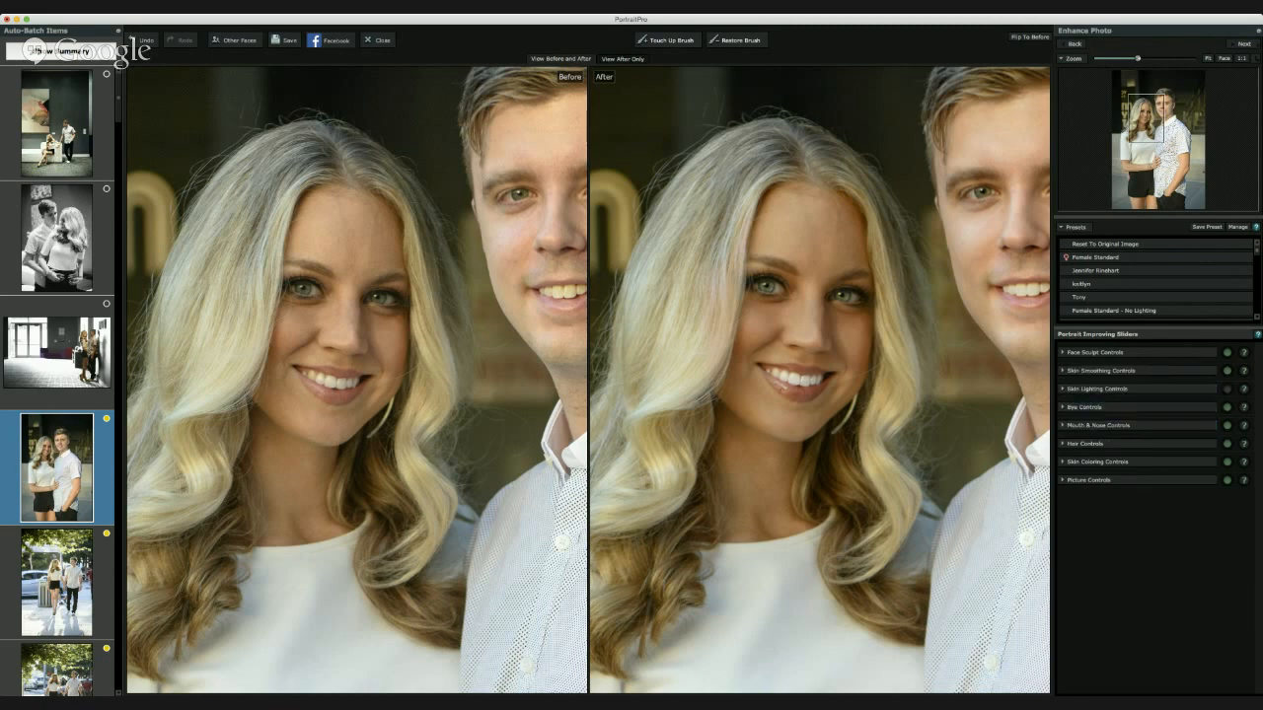
In the Eye Controls, lower Master Fade to 15 and set Brighten Iris to 22, judging against the whole photo.
left_click(1095, 406)
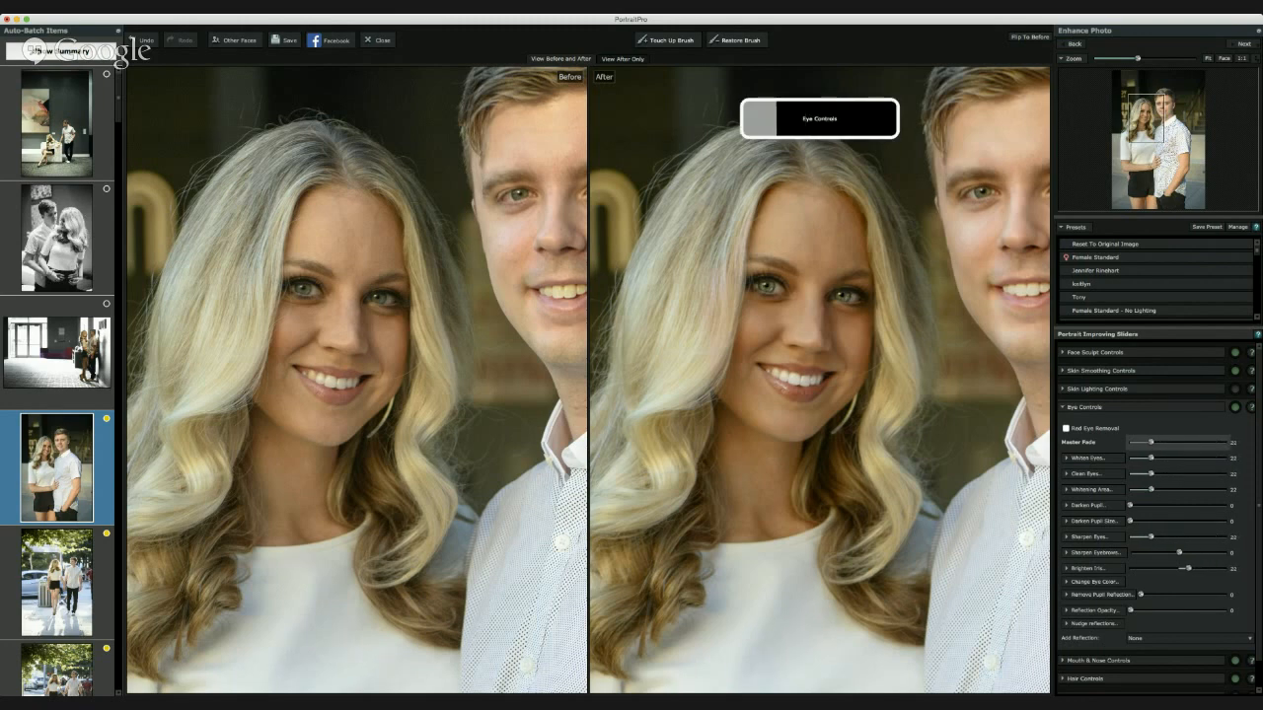
left_click(1207, 58)
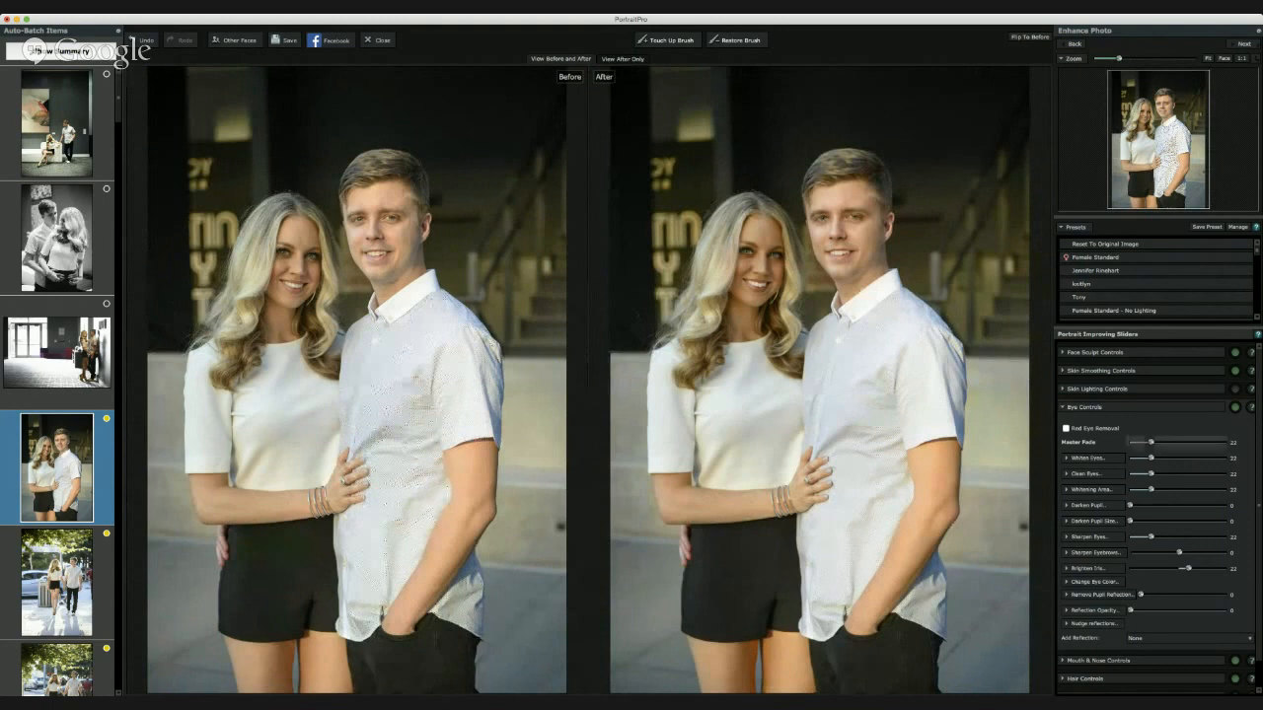
left_click_drag(1151, 442, 1144, 442)
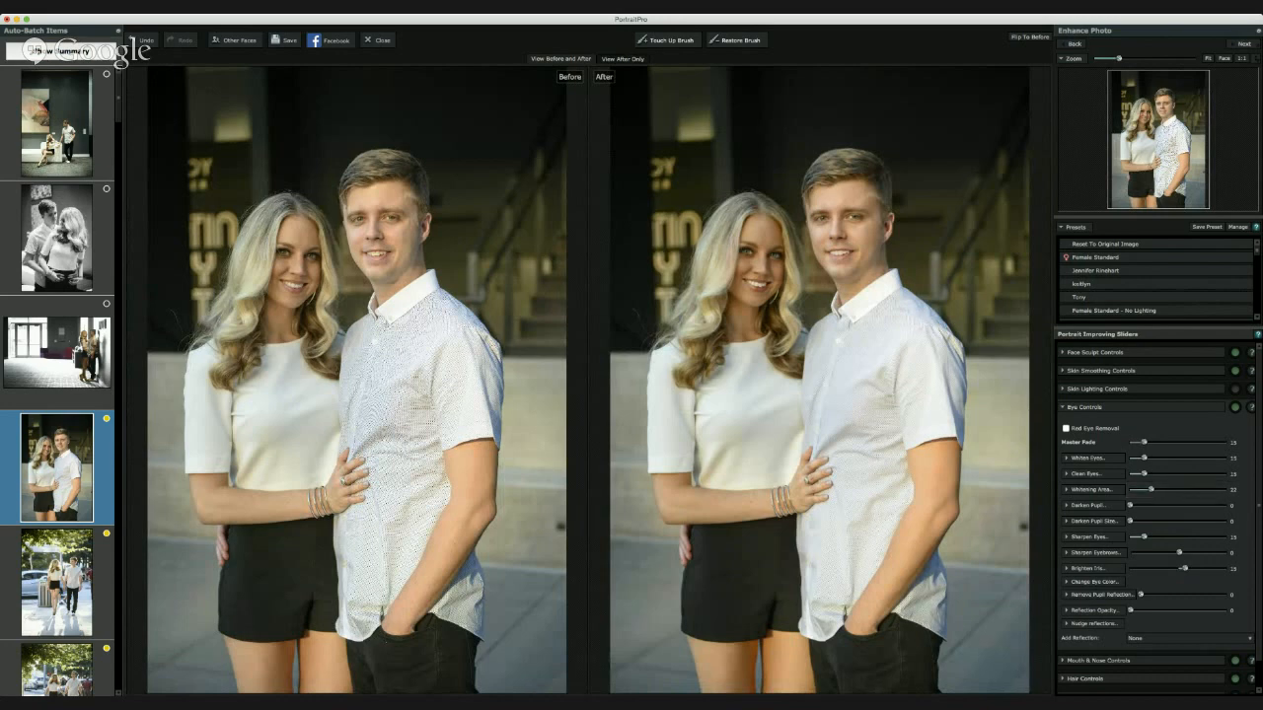
scroll(1160, 518, "down", 1)
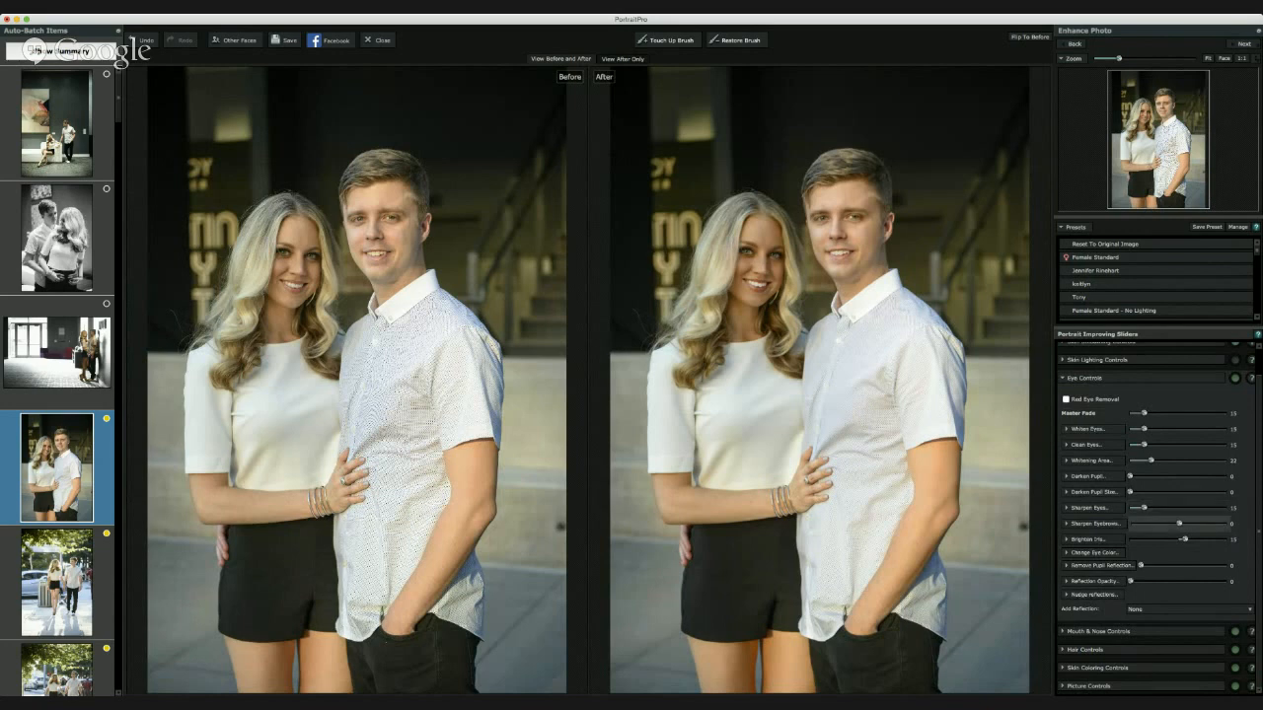
mouse_move(1185, 539)
left_mouse_down()
mouse_move(1227, 539)
mouse_move(1188, 540)
left_mouse_up()
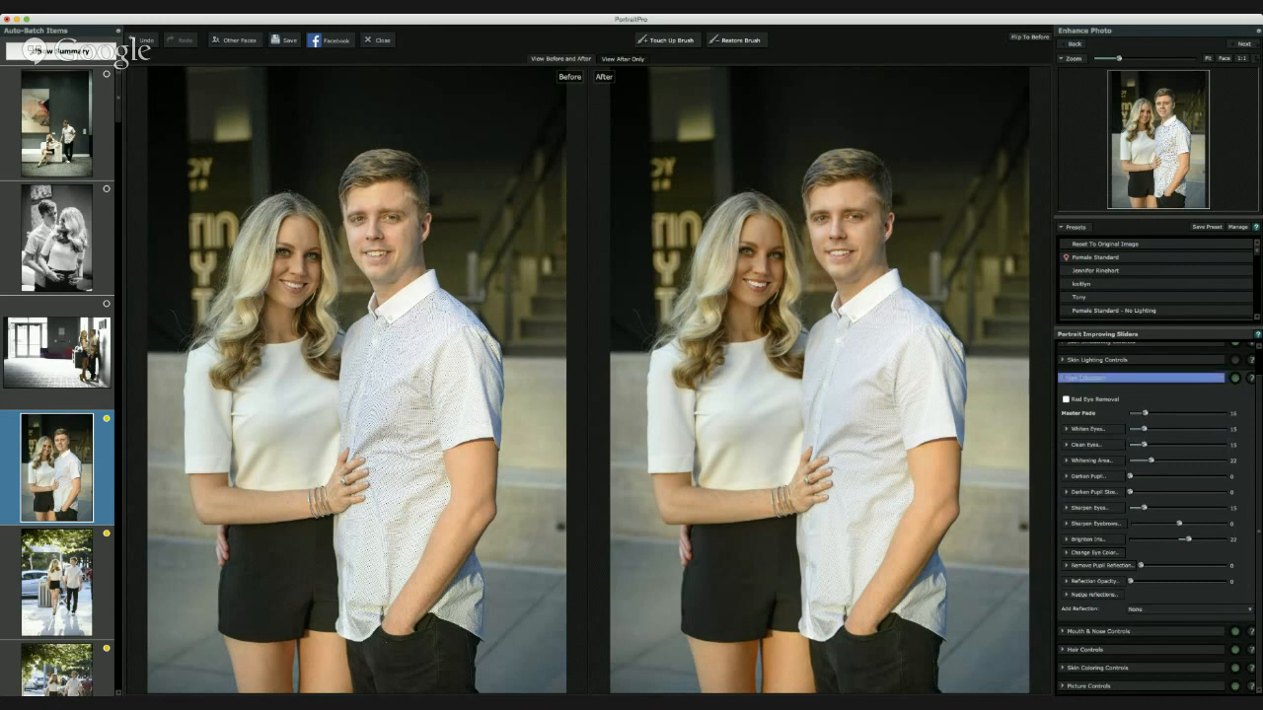
left_click(1085, 378)
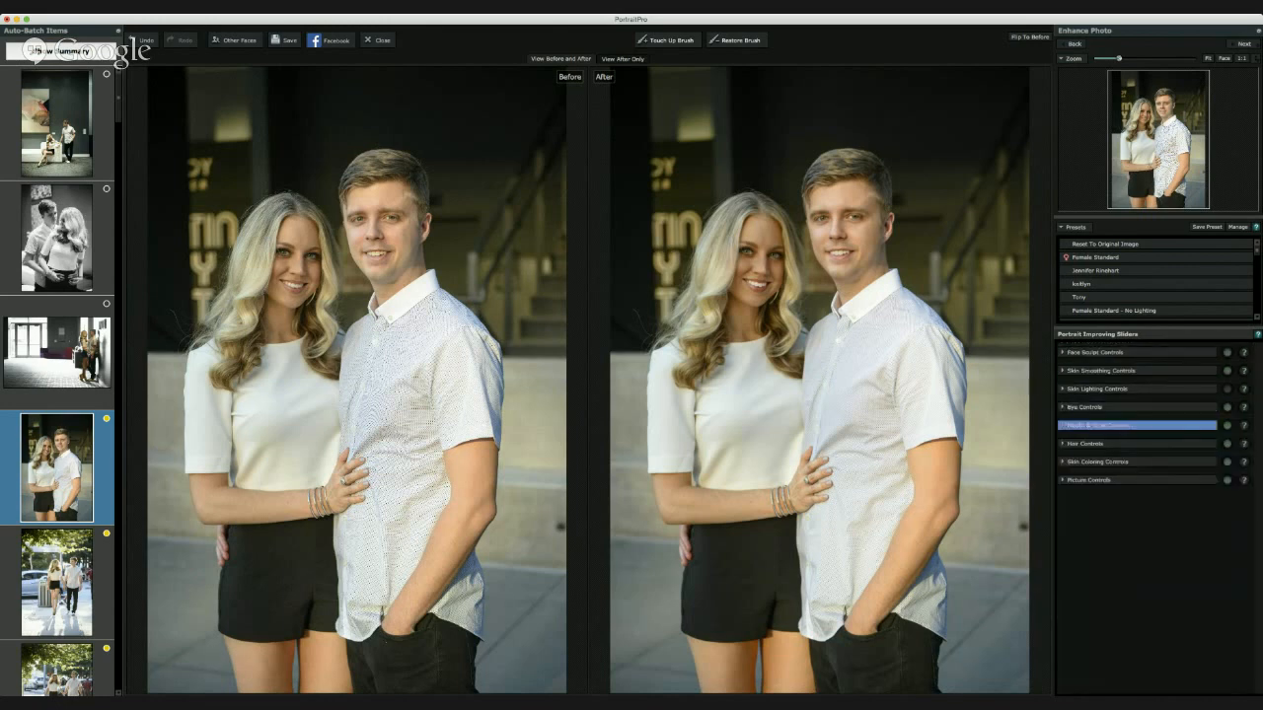
Lower the Master Fade of the Mouth & Nose Controls to about 48 and collapse their settings.
left_click(1096, 425)
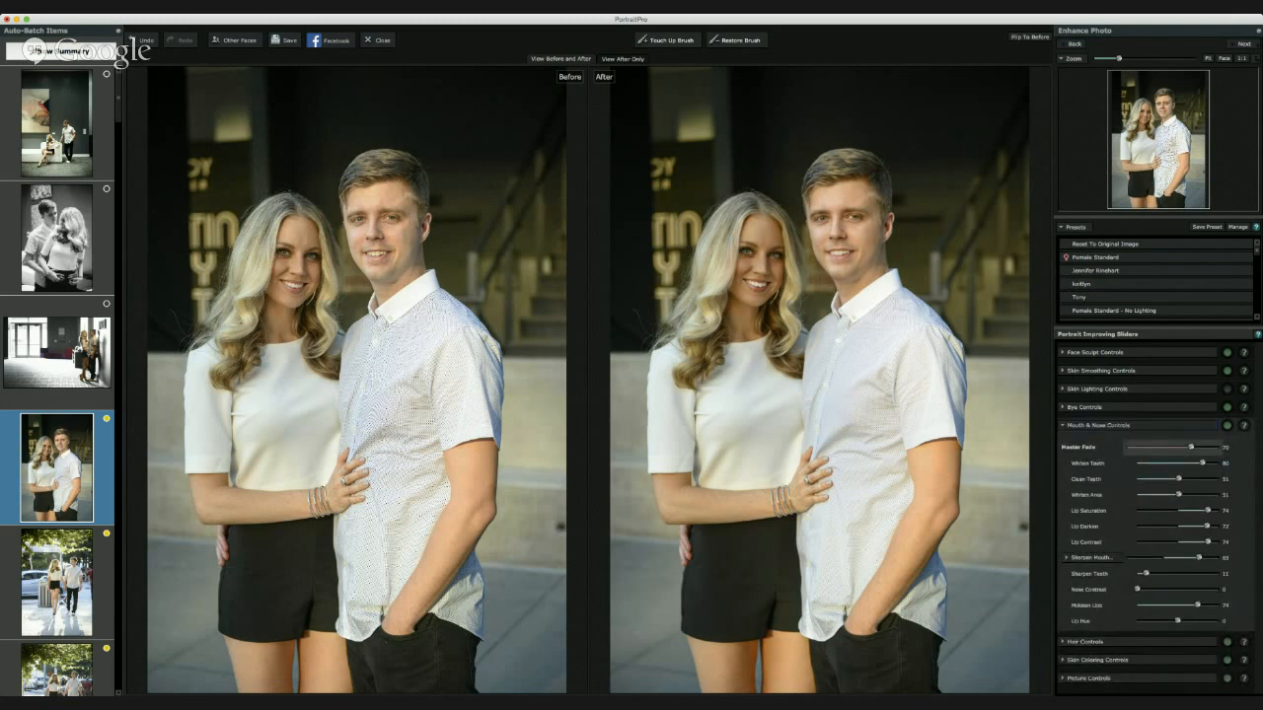
left_click_drag(1191, 447, 1171, 447)
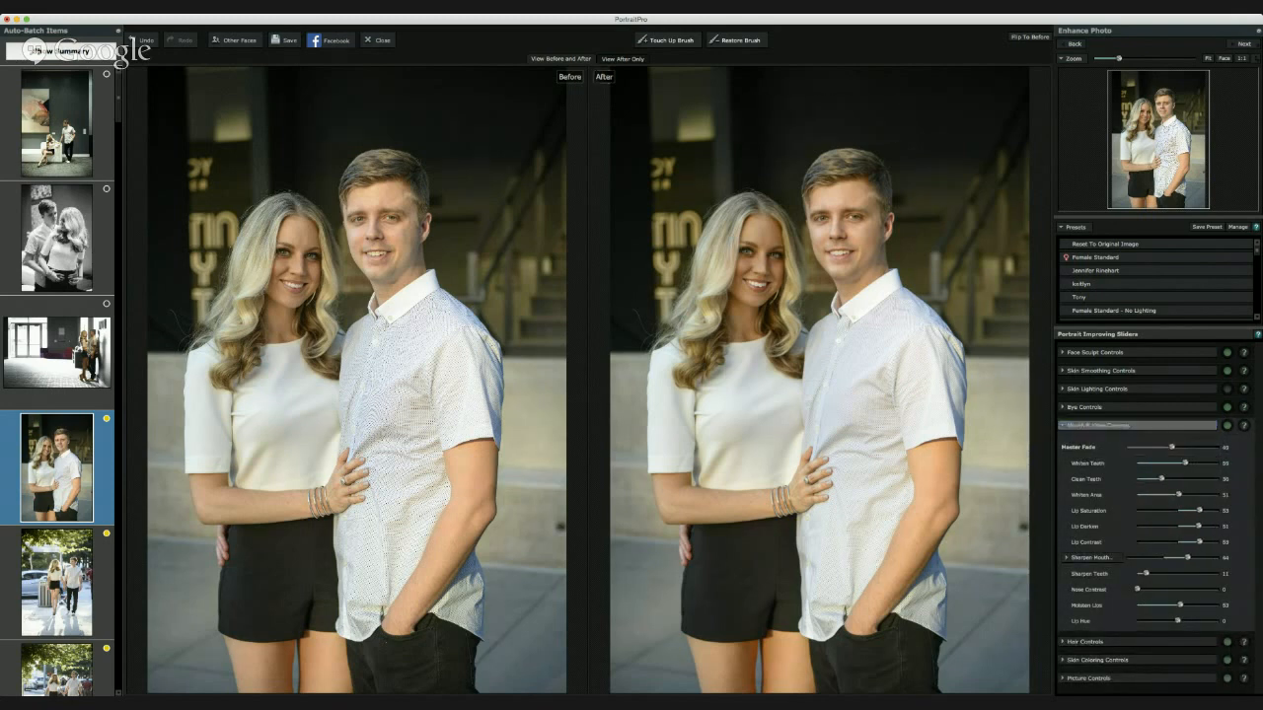
left_click(1099, 425)
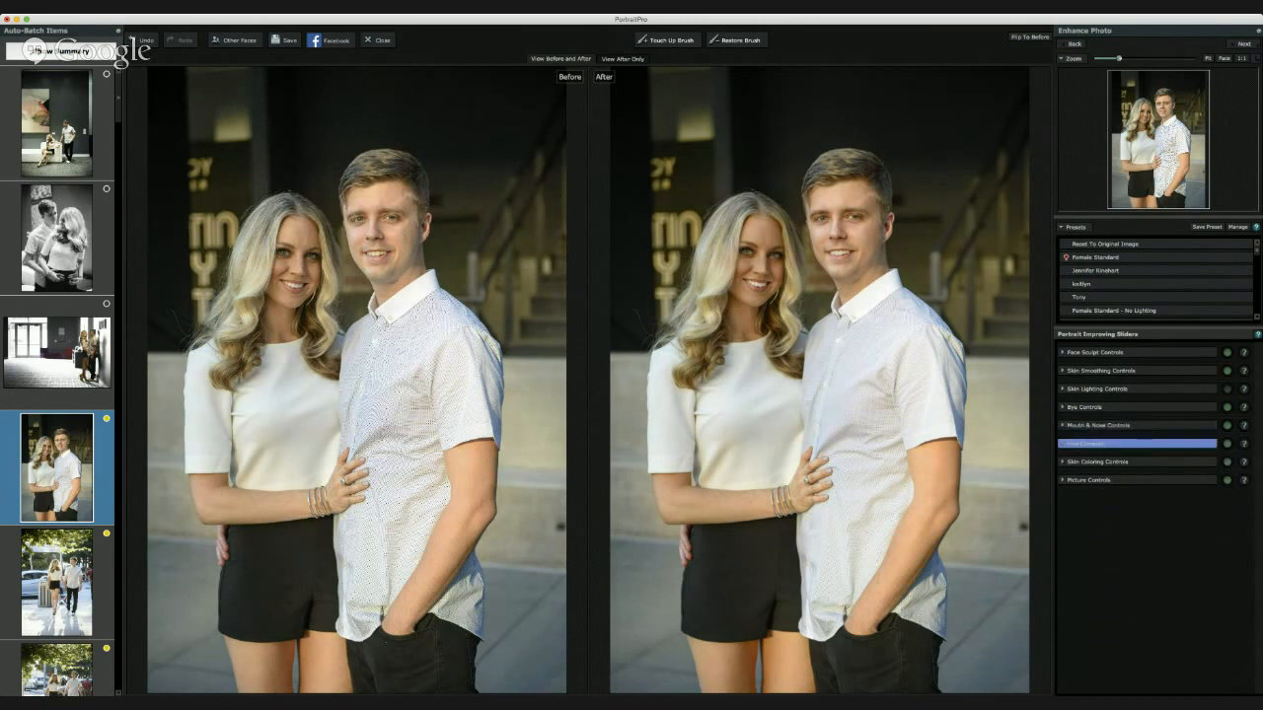
Extend the hair area over all of the woman's hair, including her crown and the side next to the man, and confirm.
left_click(1085, 444)
left_click(1105, 467)
mouse_move(766, 321)
left_mouse_down()
mouse_move(710, 267)
mouse_move(691, 319)
mouse_move(696, 295)
mouse_move(688, 309)
mouse_move(700, 305)
mouse_move(692, 375)
mouse_move(712, 338)
mouse_move(691, 367)
mouse_move(717, 347)
mouse_move(699, 350)
mouse_move(711, 312)
left_mouse_up()
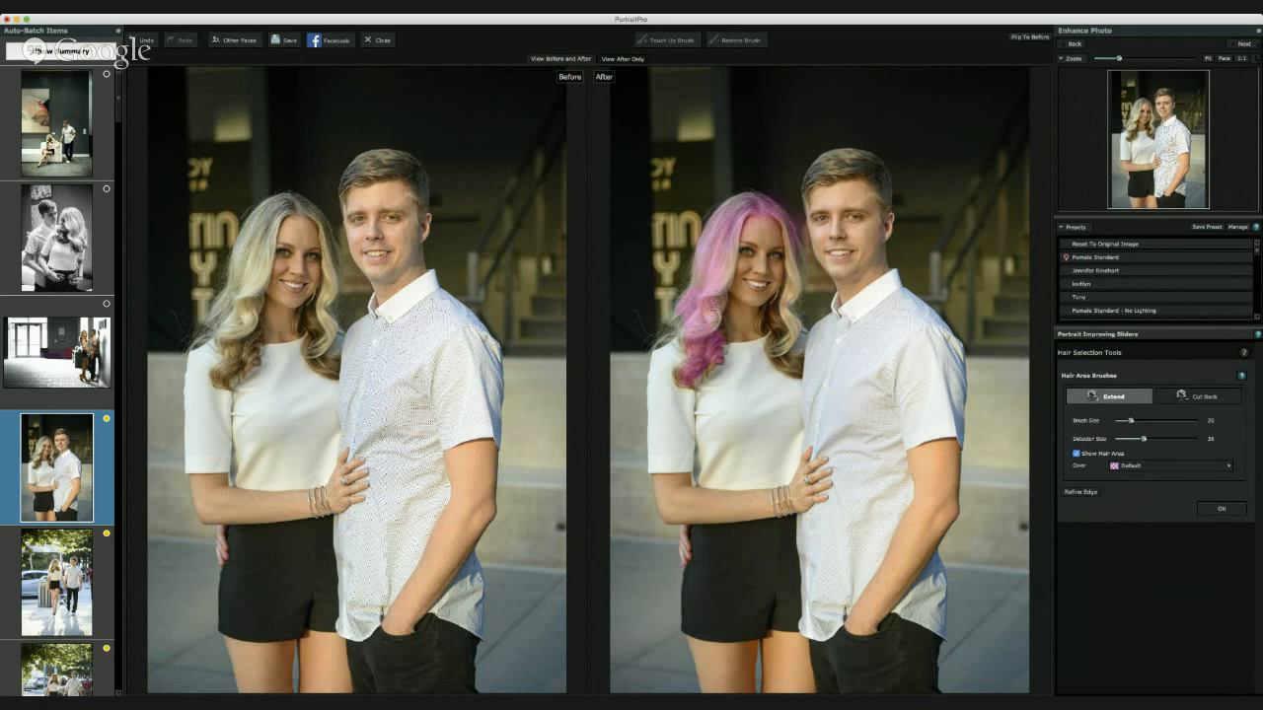
mouse_move(729, 207)
left_mouse_down()
mouse_move(698, 294)
mouse_move(722, 269)
mouse_move(753, 200)
left_mouse_up()
mouse_move(786, 240)
left_mouse_down()
mouse_move(795, 251)
mouse_move(779, 344)
mouse_move(770, 318)
mouse_move(792, 366)
left_mouse_up()
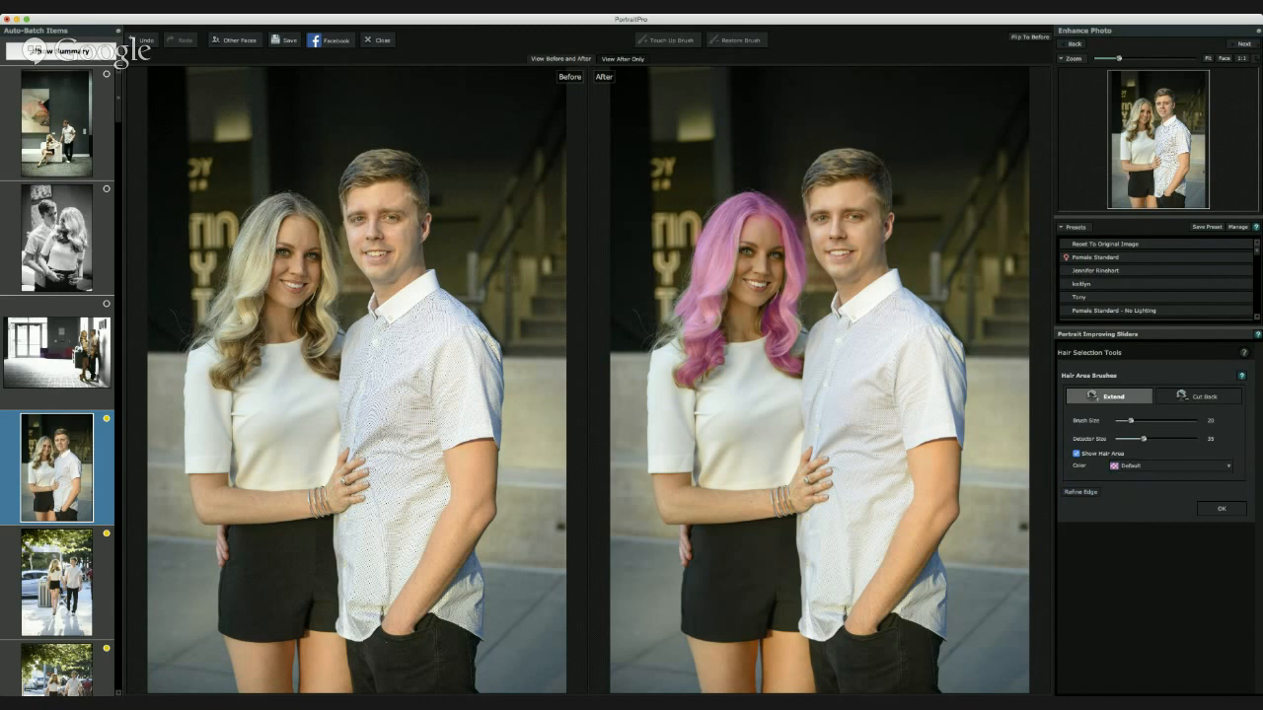
left_click(1222, 508)
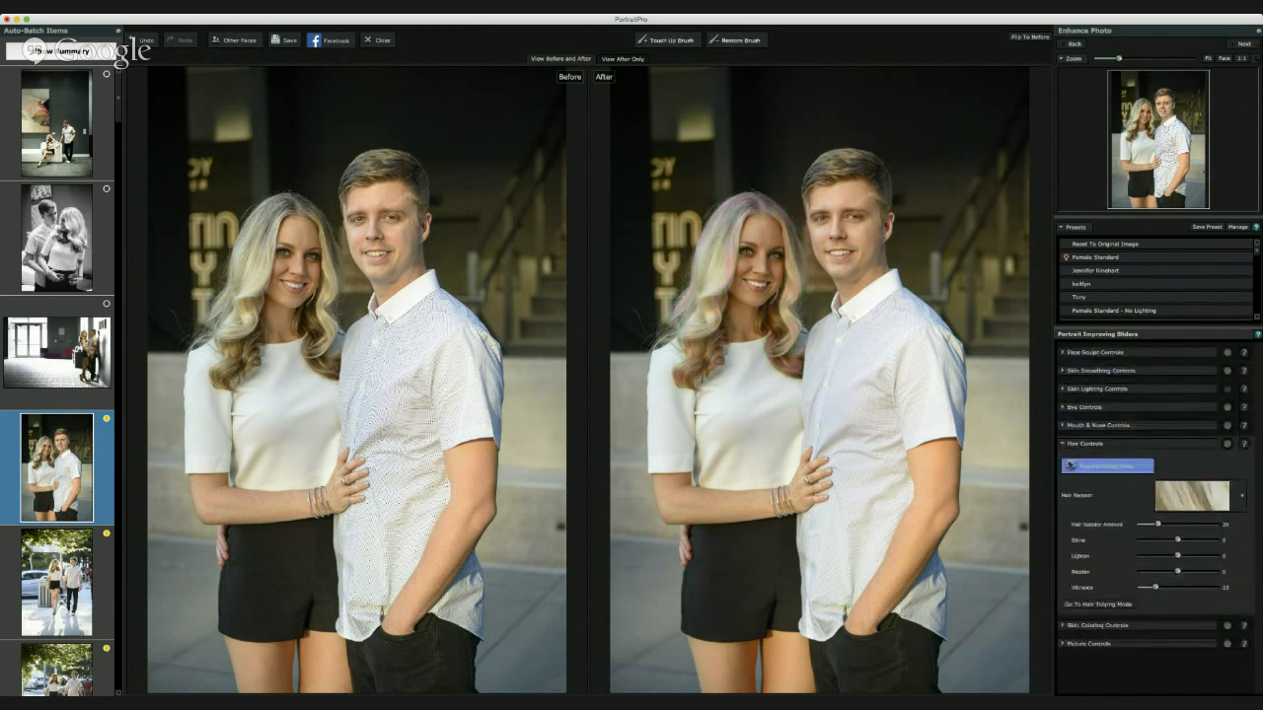
left_click(1221, 508)
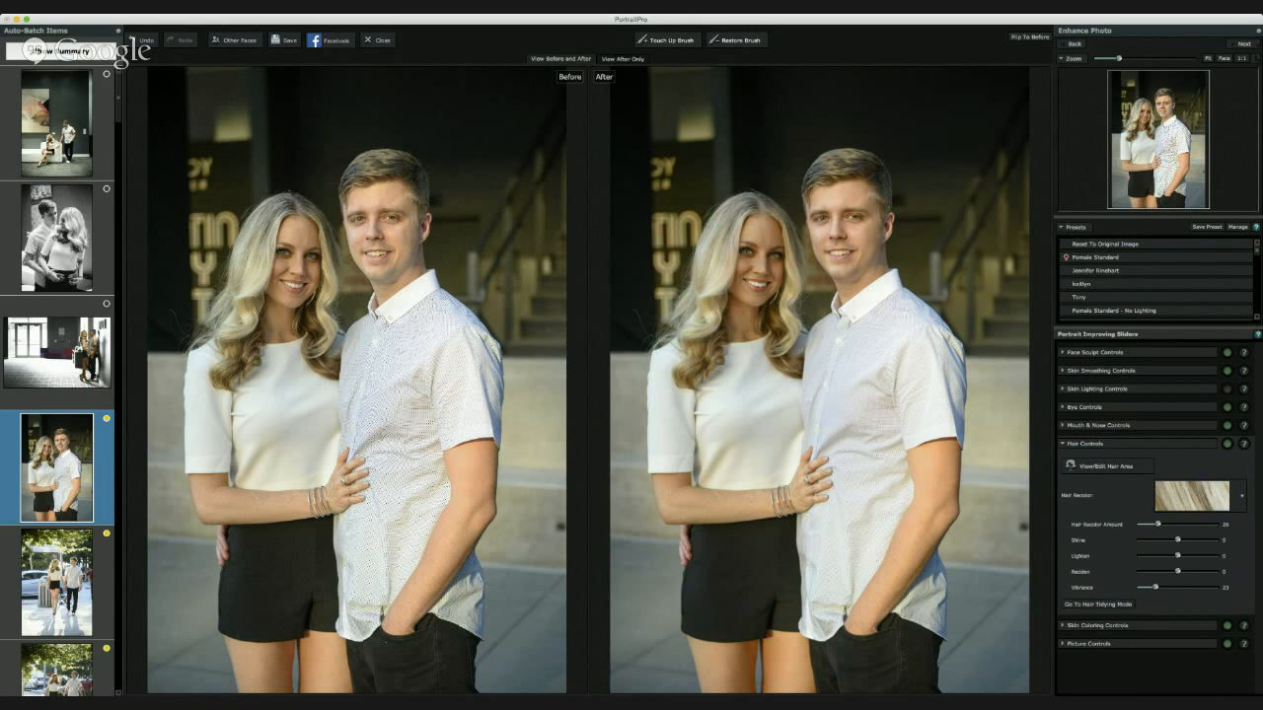
In the Hair Tidying Controls, set Smooth Hair to 37 while viewing the woman's face close up, and confirm.
left_click(1099, 604)
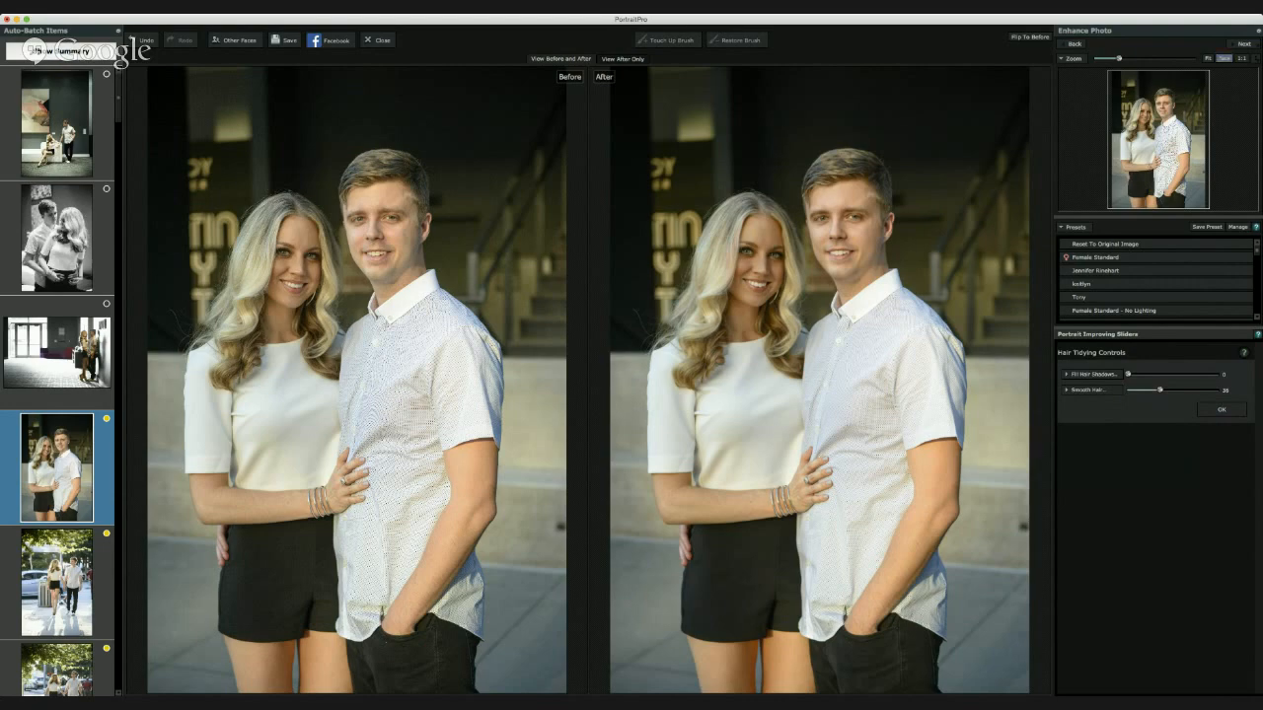
left_click(1223, 58)
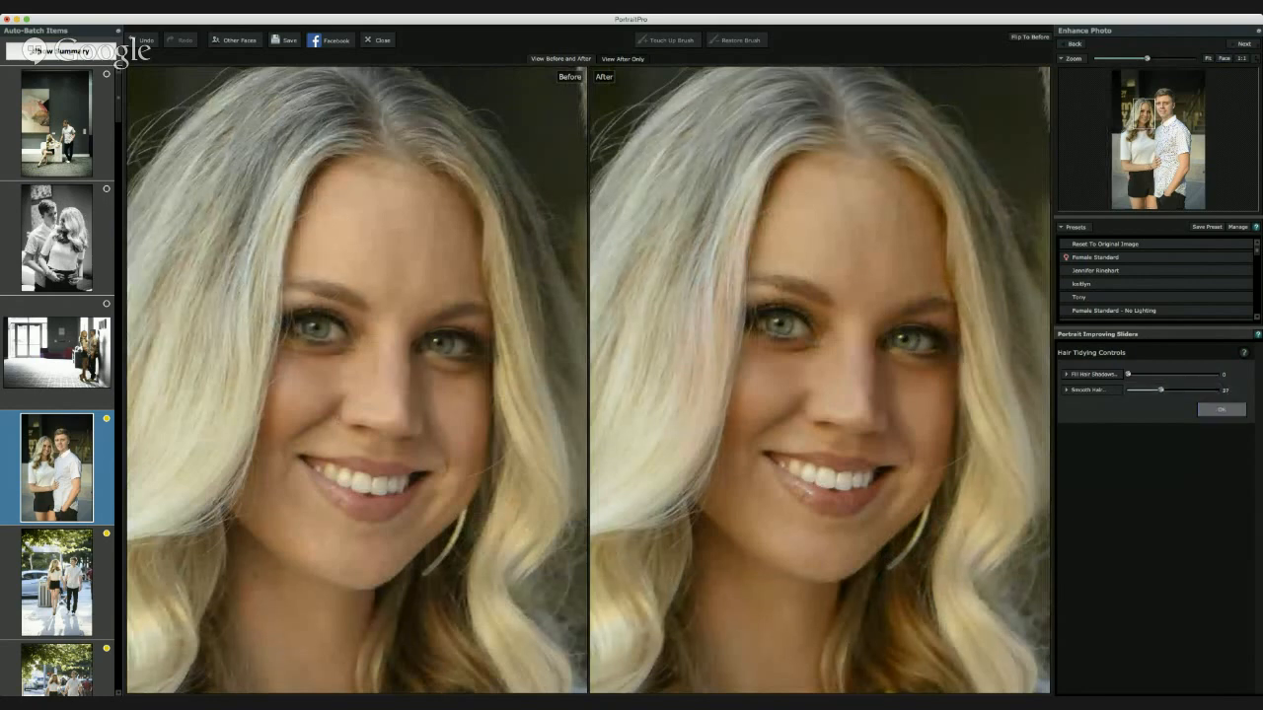
key("Return")
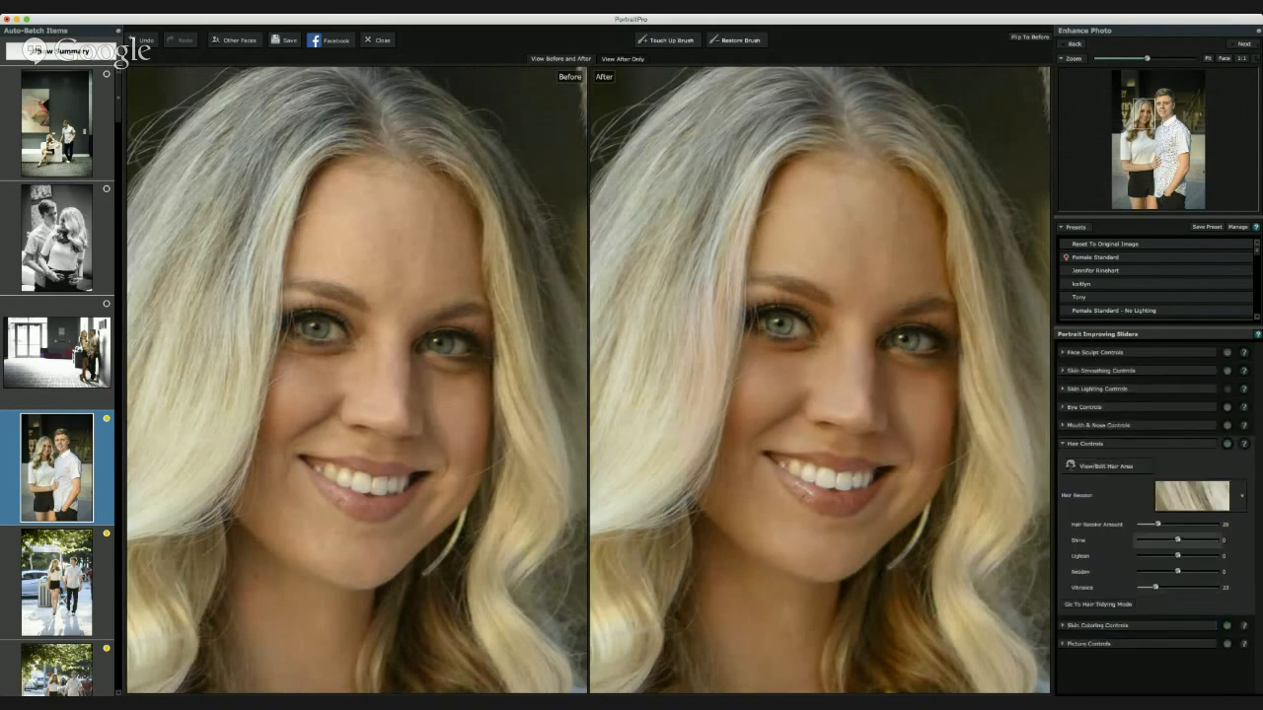
In the Skin Coloring Controls, reduce Color Correct to 27 and raise Tan slightly, with the whole photo in view.
left_click(1207, 58)
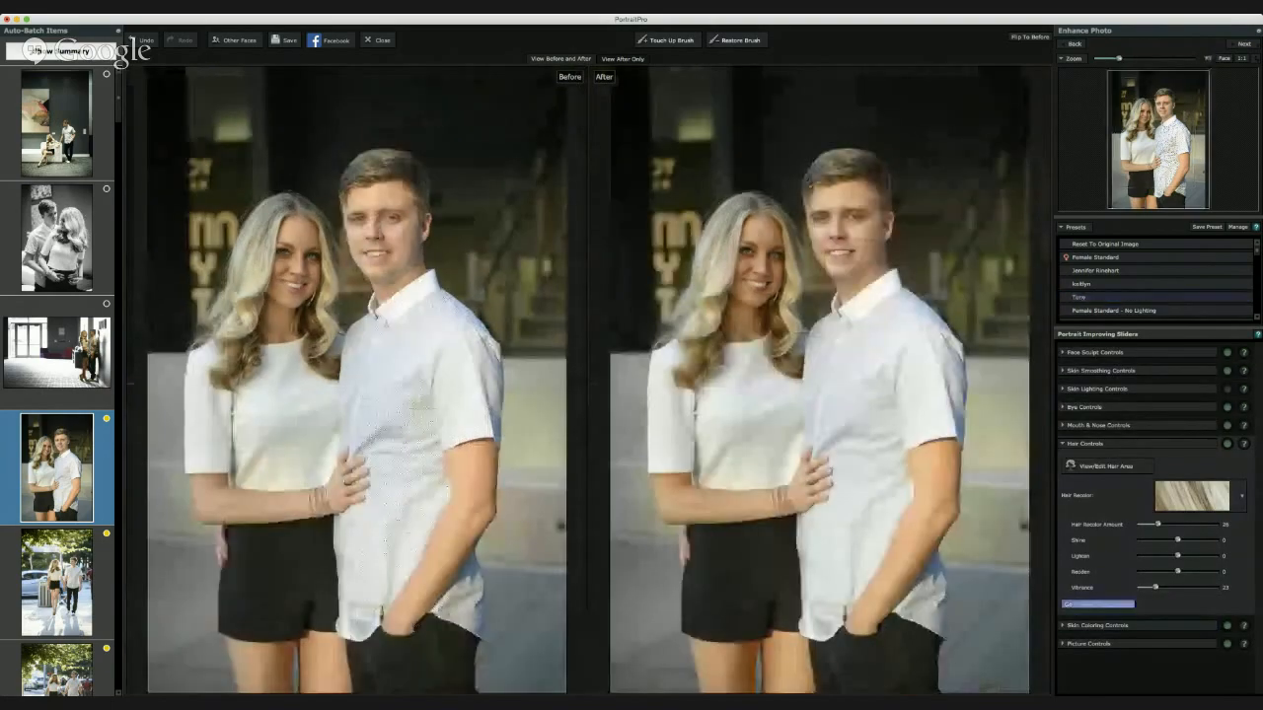
left_click(1135, 626)
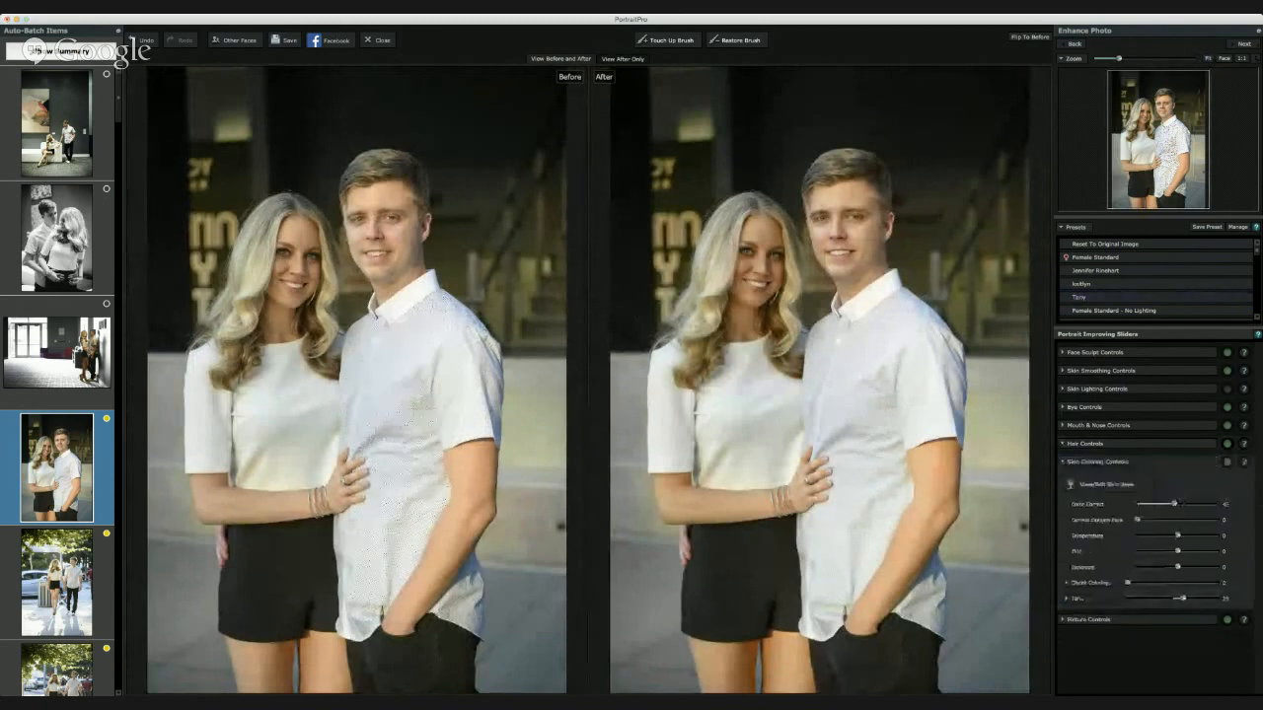
left_click_drag(1174, 505, 1160, 504)
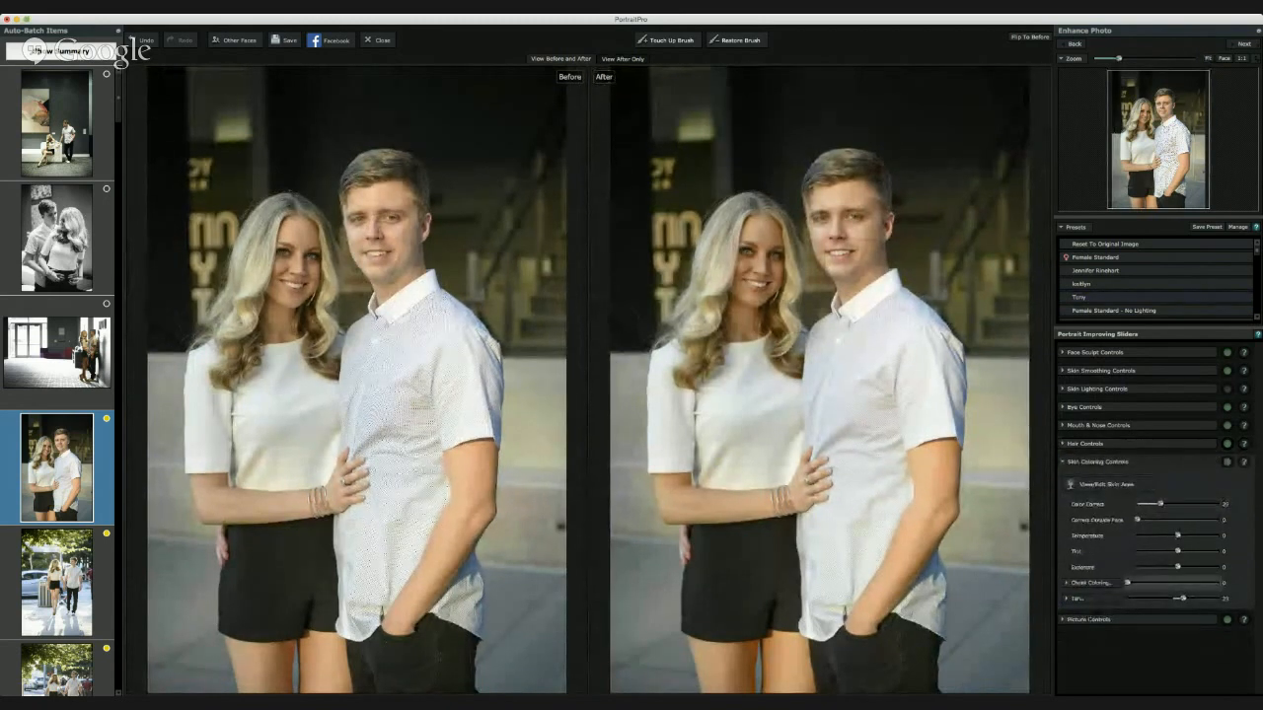
mouse_move(1182, 598)
left_mouse_down()
mouse_move(1219, 598)
mouse_move(1186, 598)
left_mouse_up()
Compare the photo without and with the Picture Controls, and save the current settings as a new preset under the woman's name.
left_click(1089, 619)
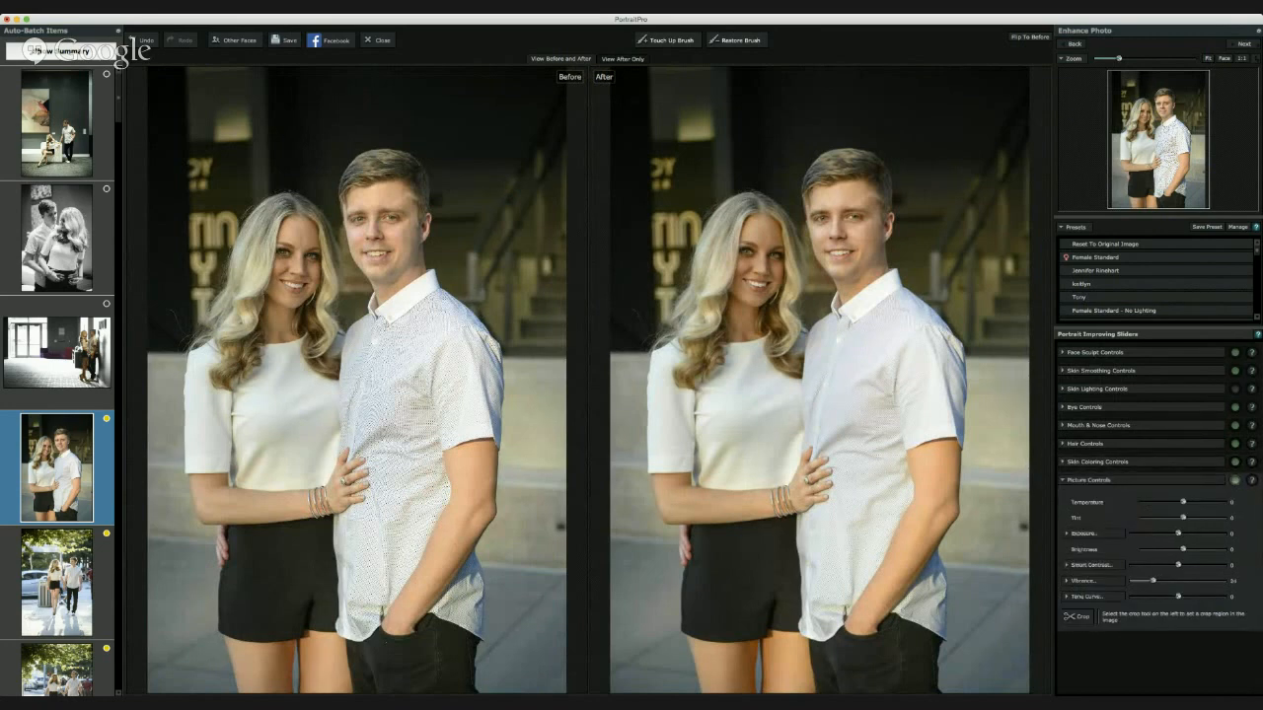
left_click(1235, 481)
left_click(1236, 480)
key("Return")
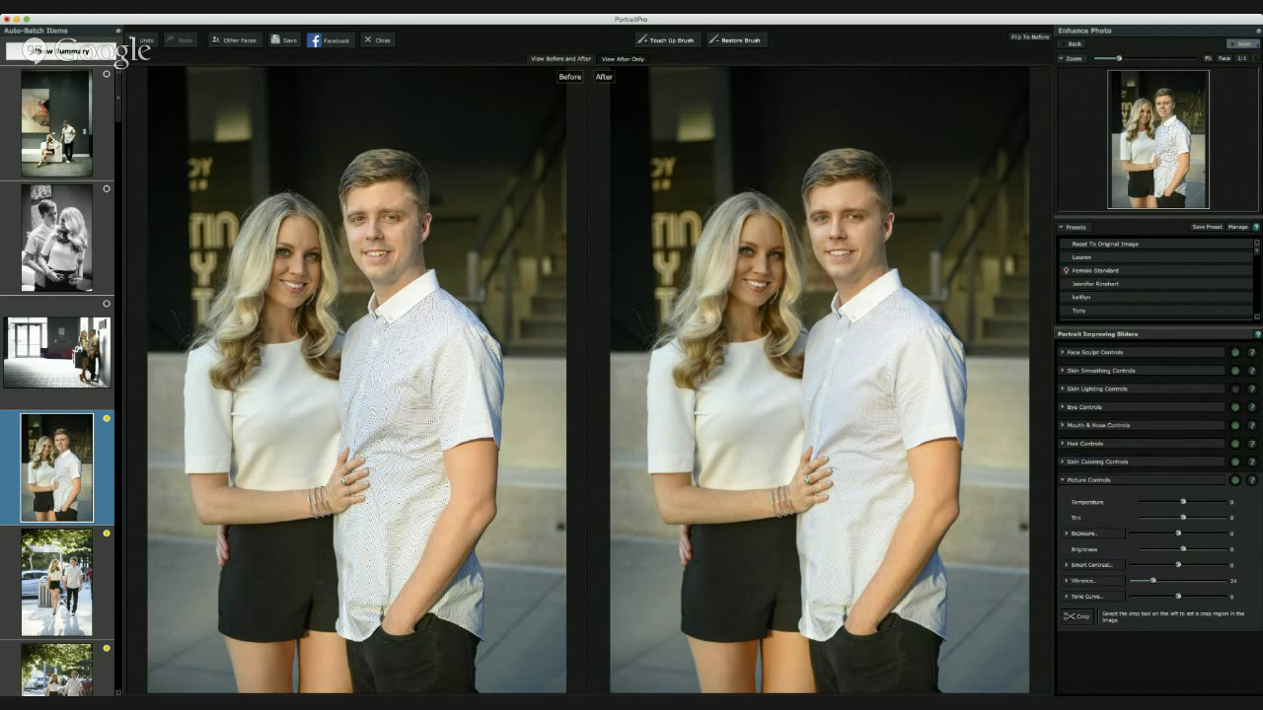
Finish the woman's face and continue with the man's face as Male, showing his head and shoulders.
left_click(1243, 43)
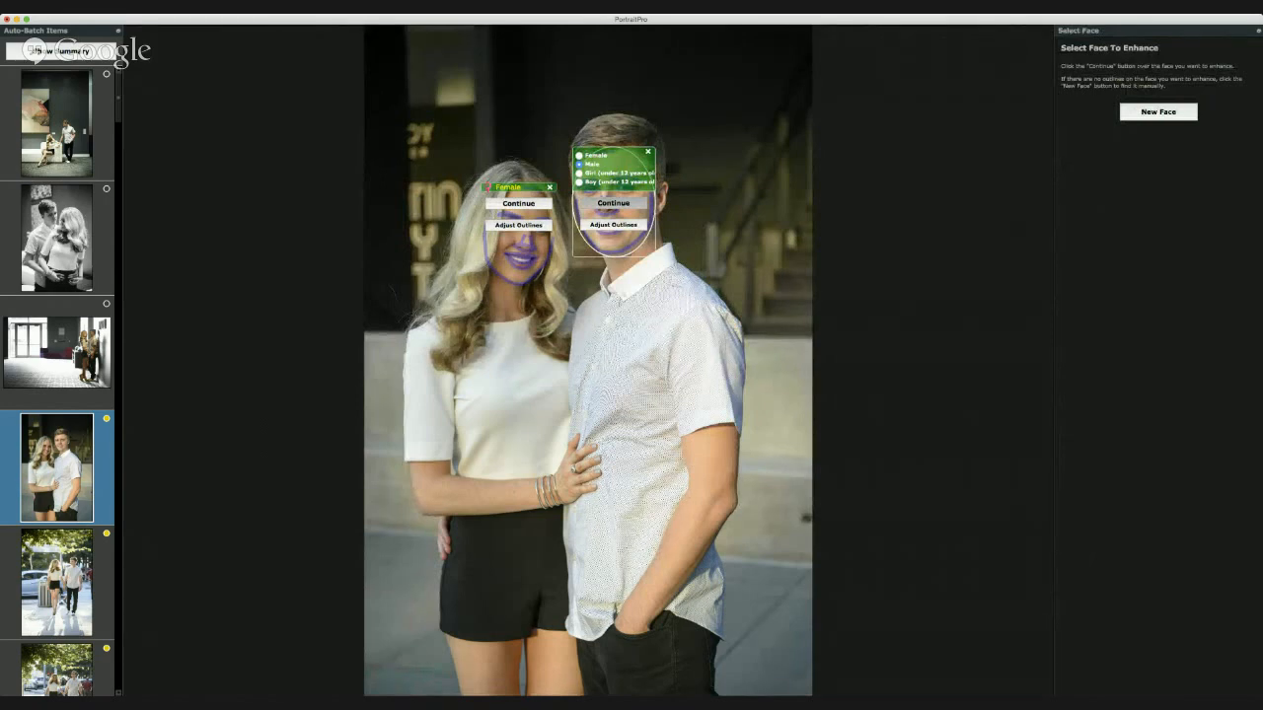
left_click(614, 203)
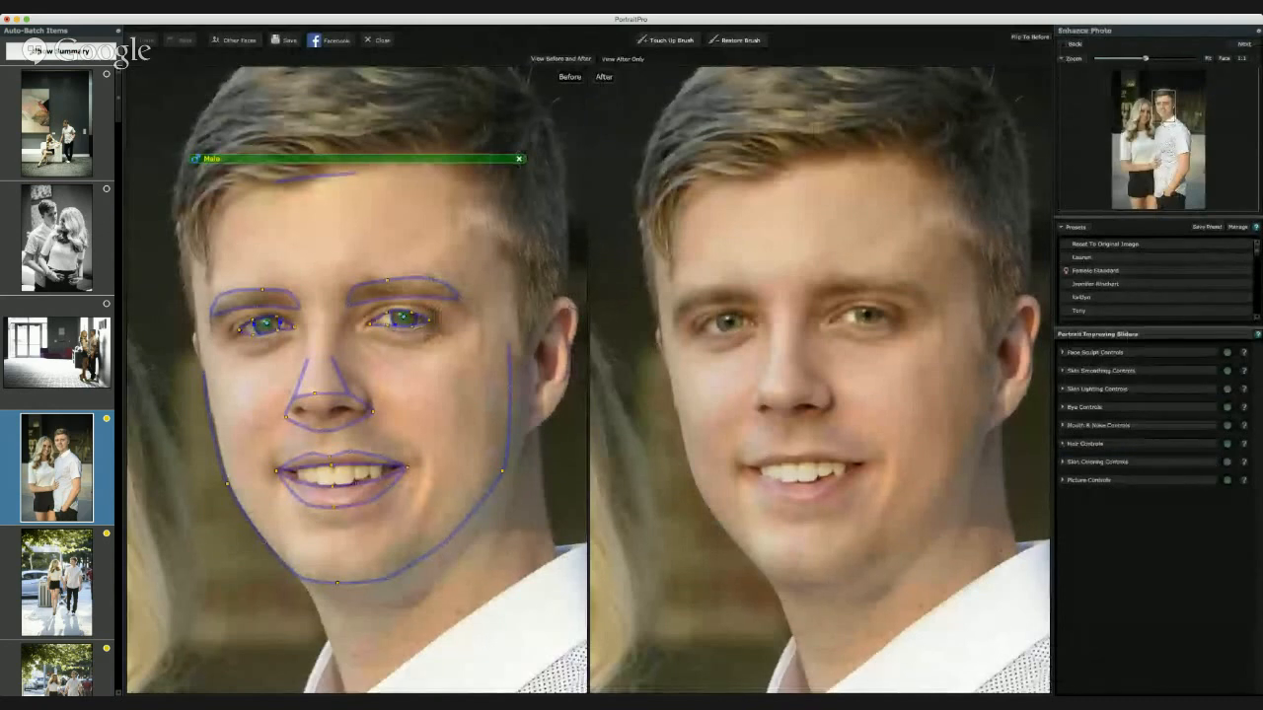
left_click_drag(1145, 58, 1133, 58)
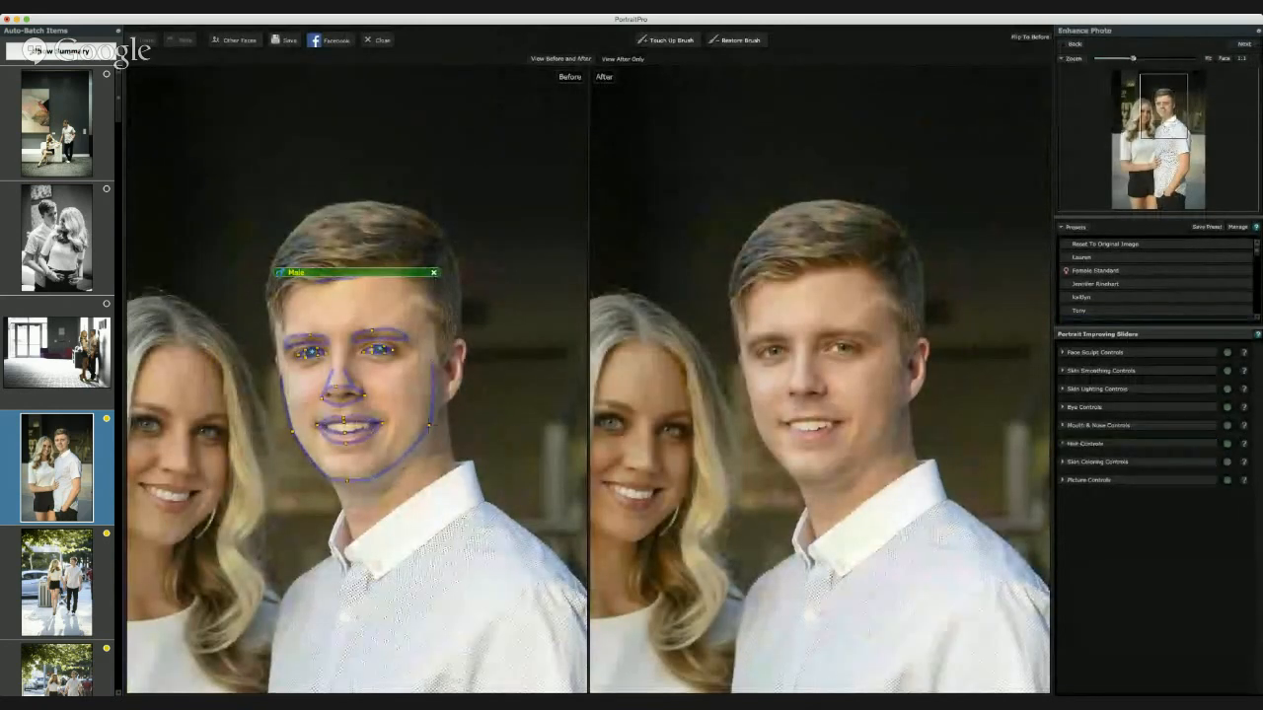
left_click(435, 422)
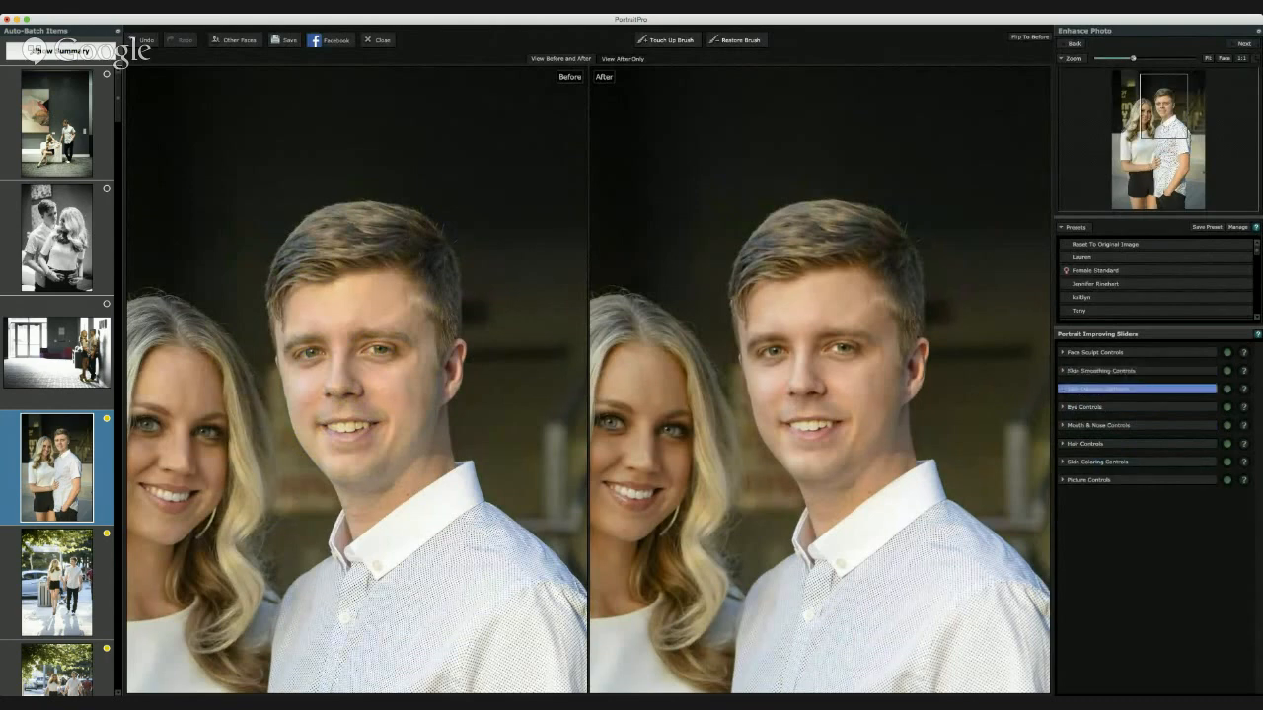
In the man's Mouth & Nose Controls, raise Whiten Teeth to about 78 and Whiten Area to 67.
left_click(1098, 426)
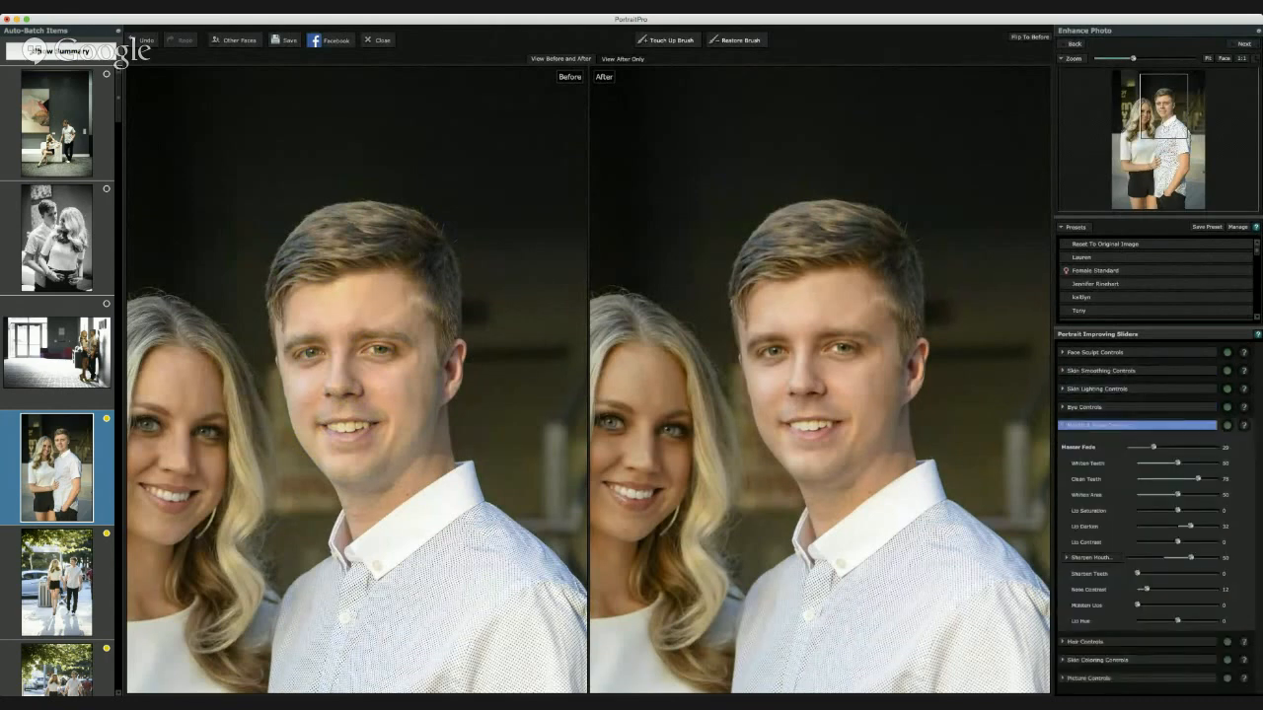
left_click_drag(1177, 462, 1191, 494)
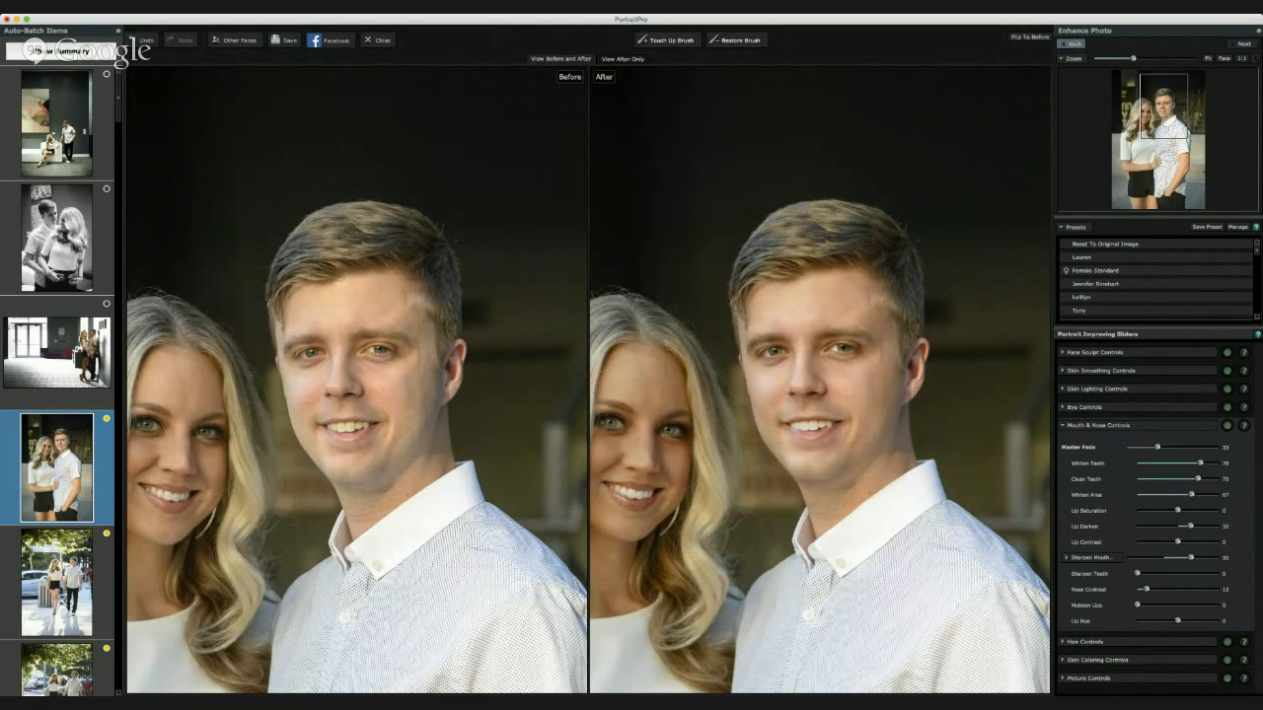
Reopen the man's face outline, refit the lower lip, jawline and eyebrow lines to his features, and return to the enhancement controls.
left_click(1071, 44)
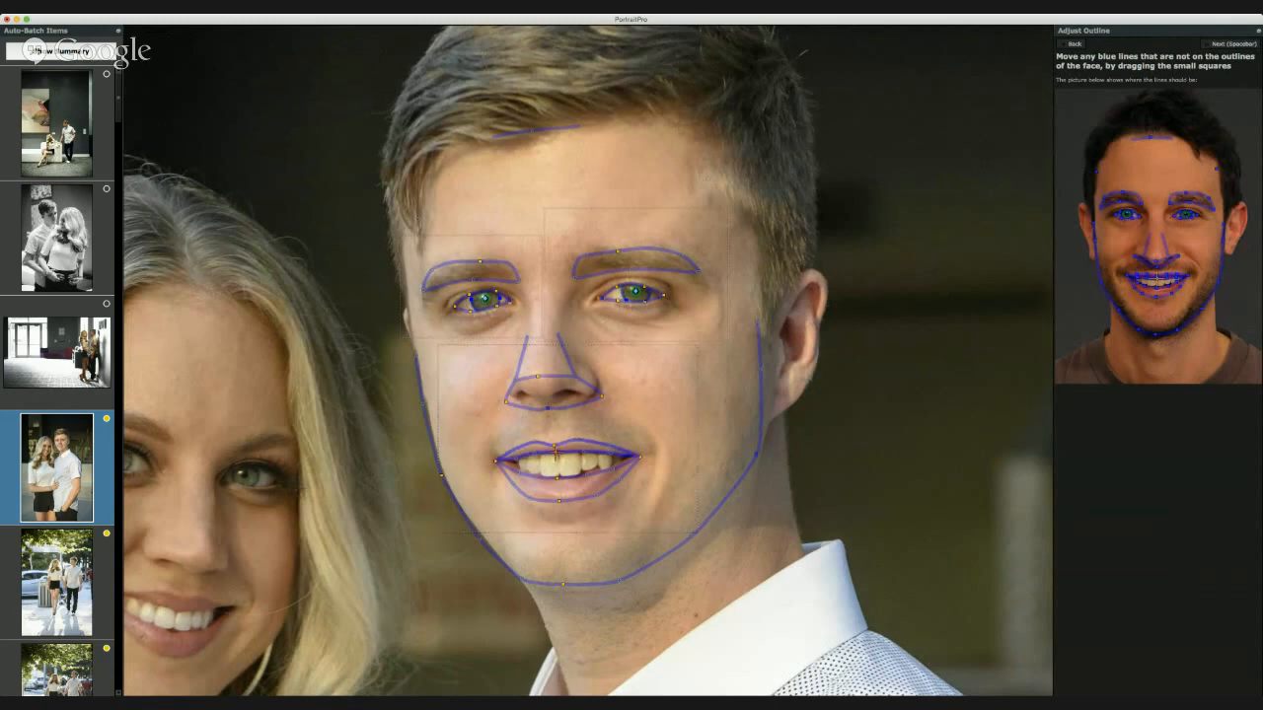
left_click_drag(558, 500, 561, 501)
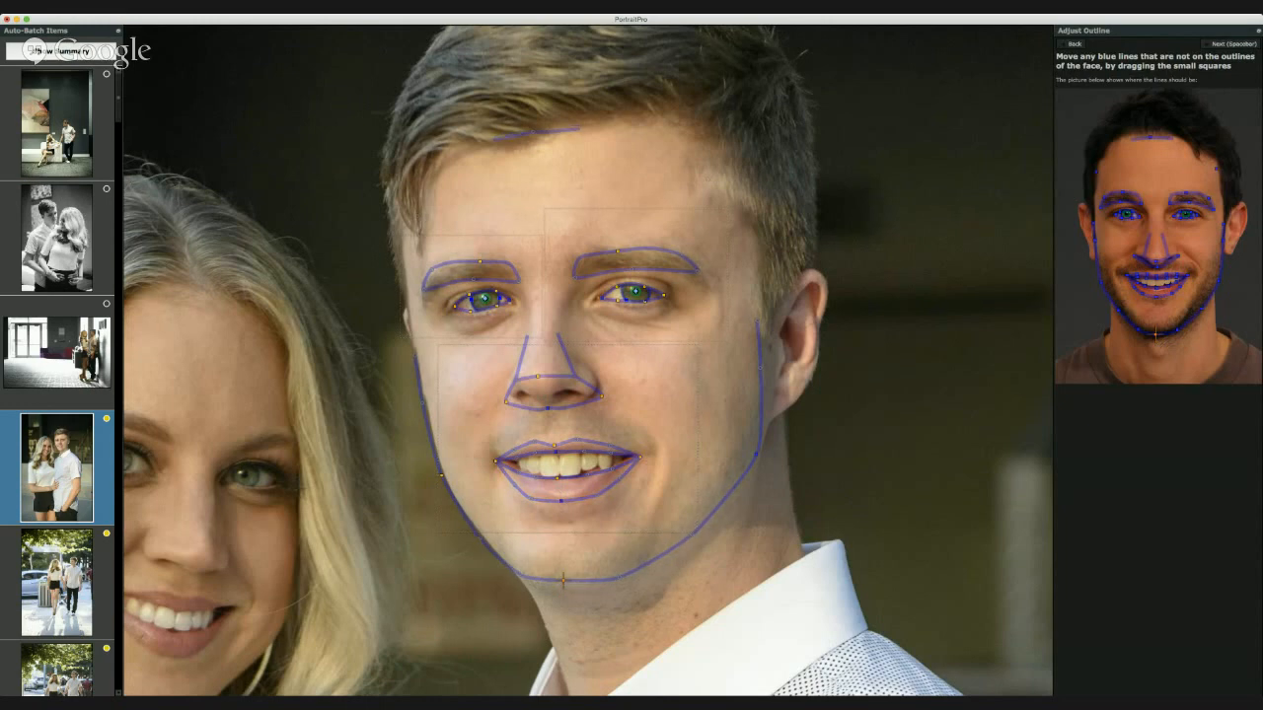
left_click_drag(762, 369, 778, 371)
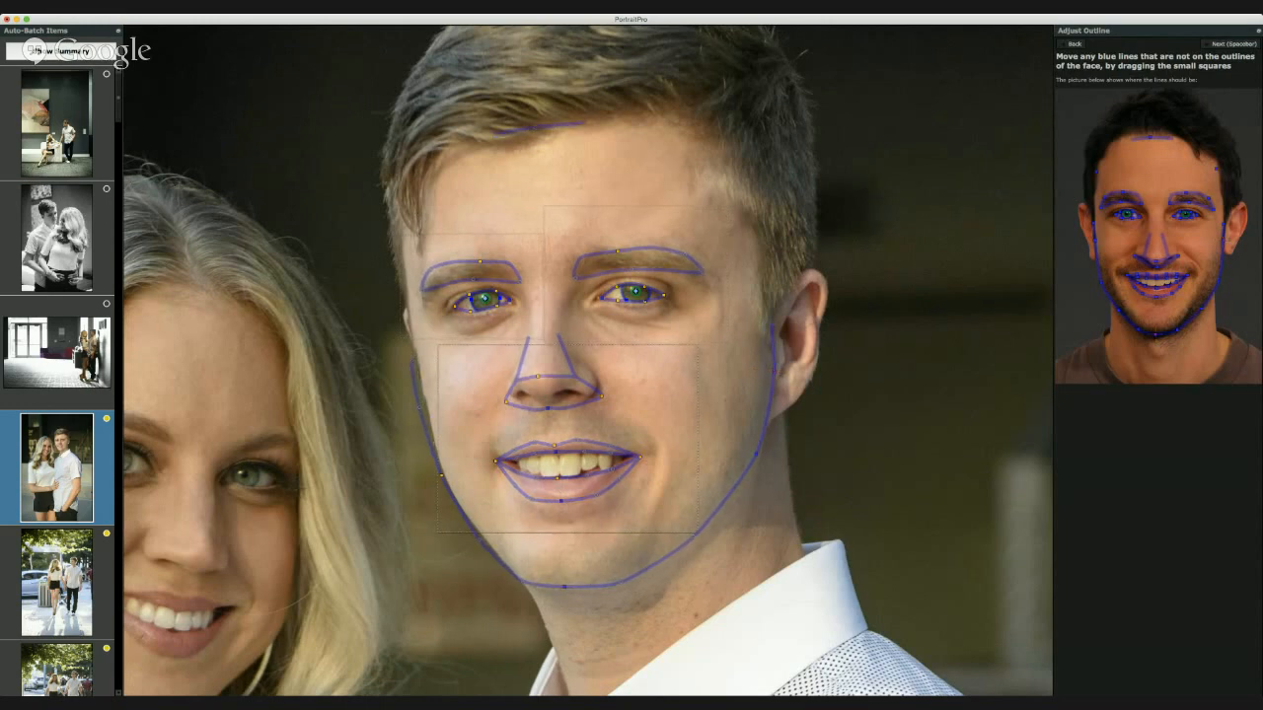
left_click_drag(419, 407, 425, 404)
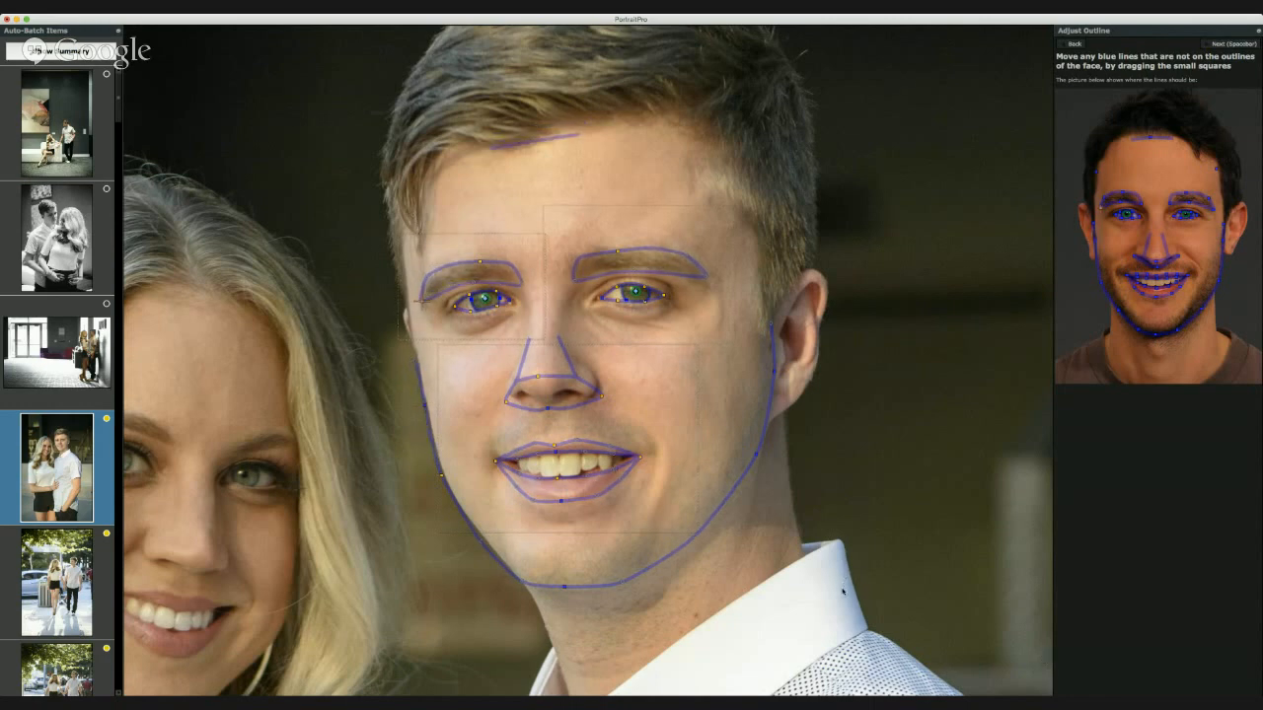
left_click_drag(706, 275, 705, 283)
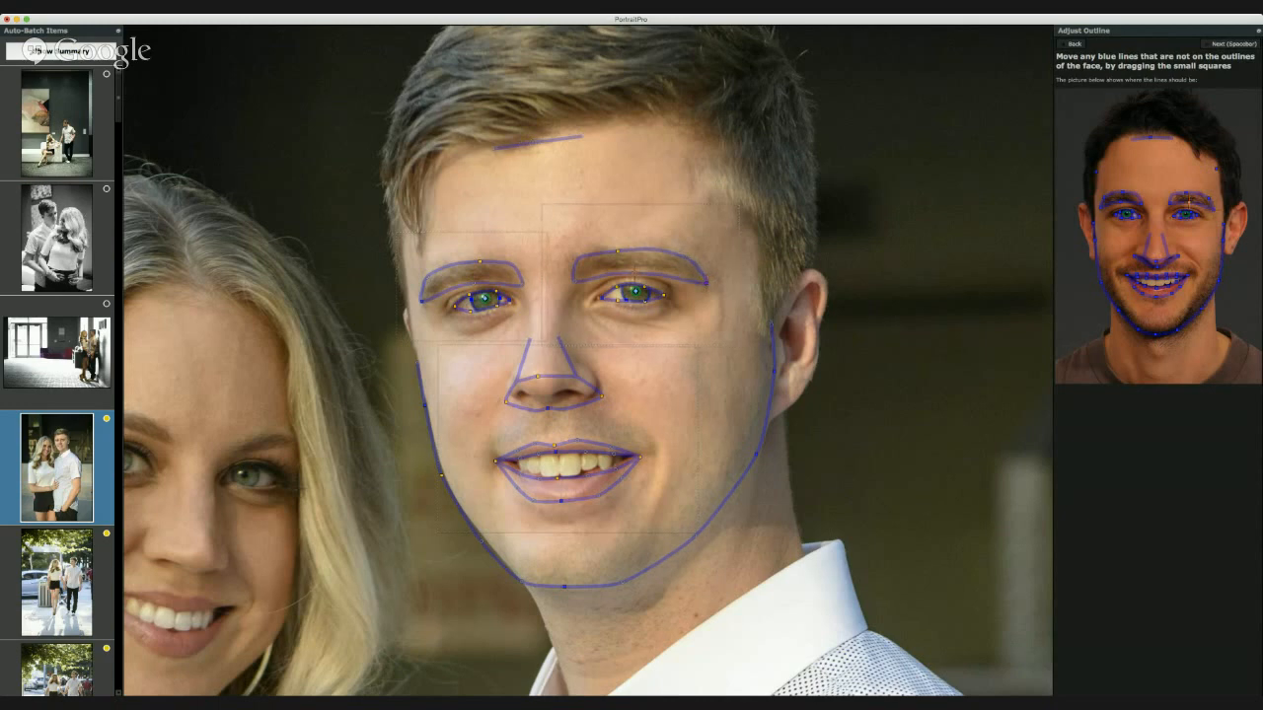
key("space")
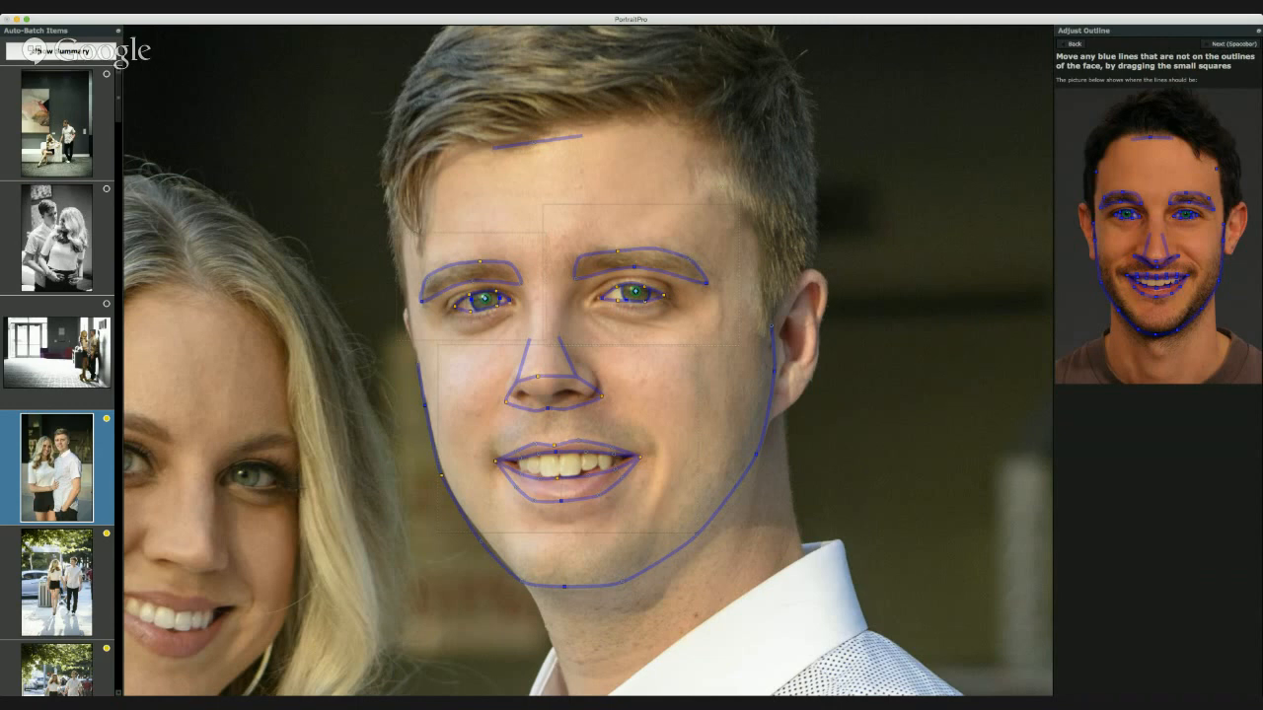
key("space")
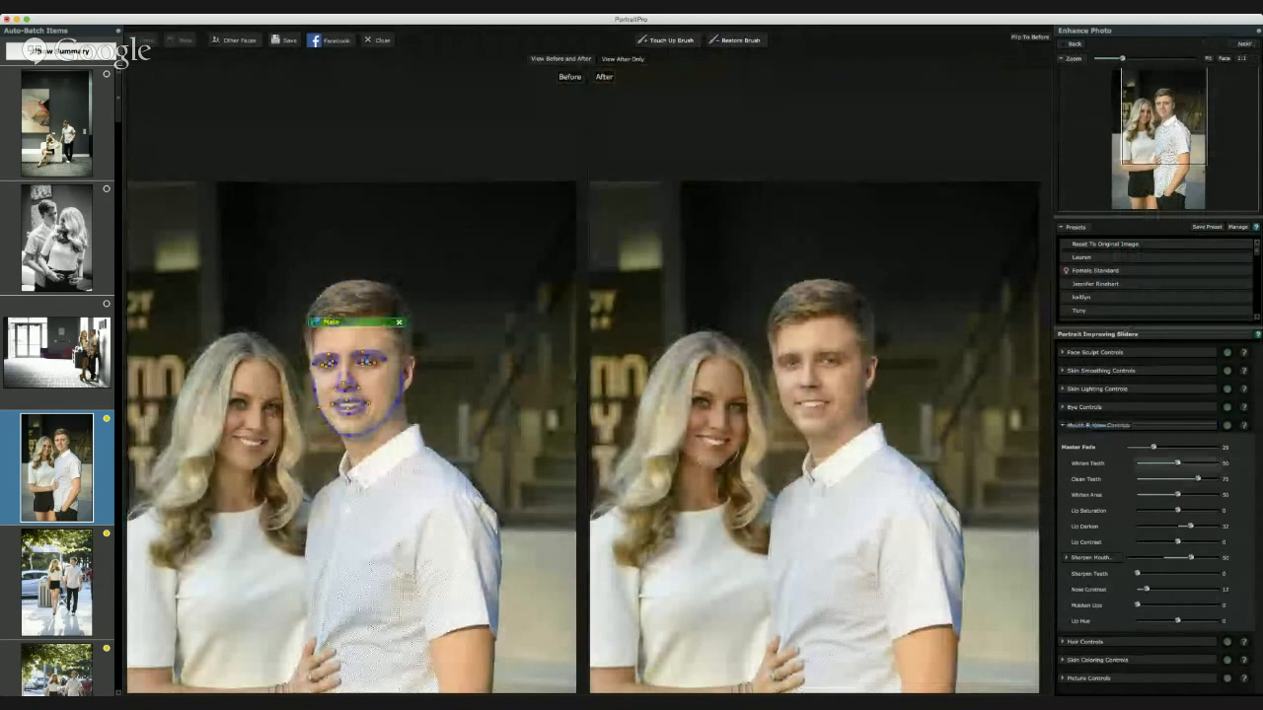
Set the man's Whiten Teeth to about 43 in the Mouth & Nose Controls and fit the whole photo in view.
mouse_move(1177, 463)
left_mouse_down()
mouse_move(1150, 462)
mouse_move(1180, 463)
left_mouse_up()
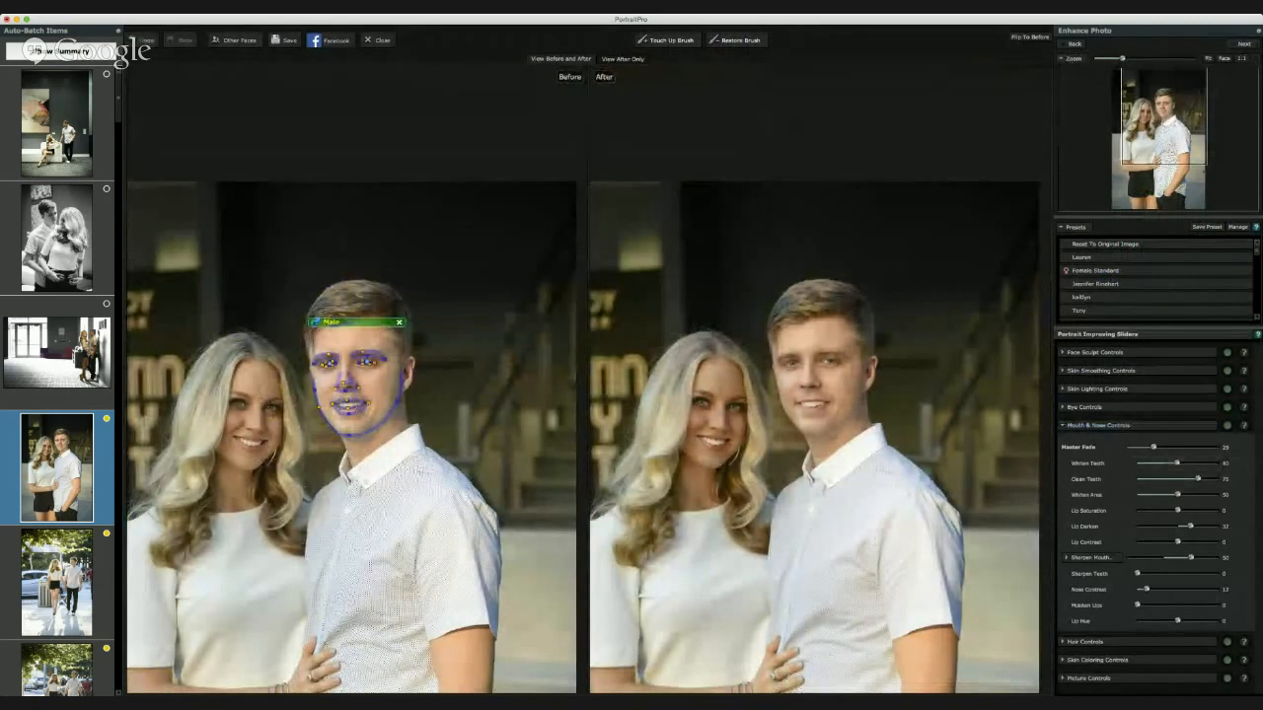
left_click(1207, 58)
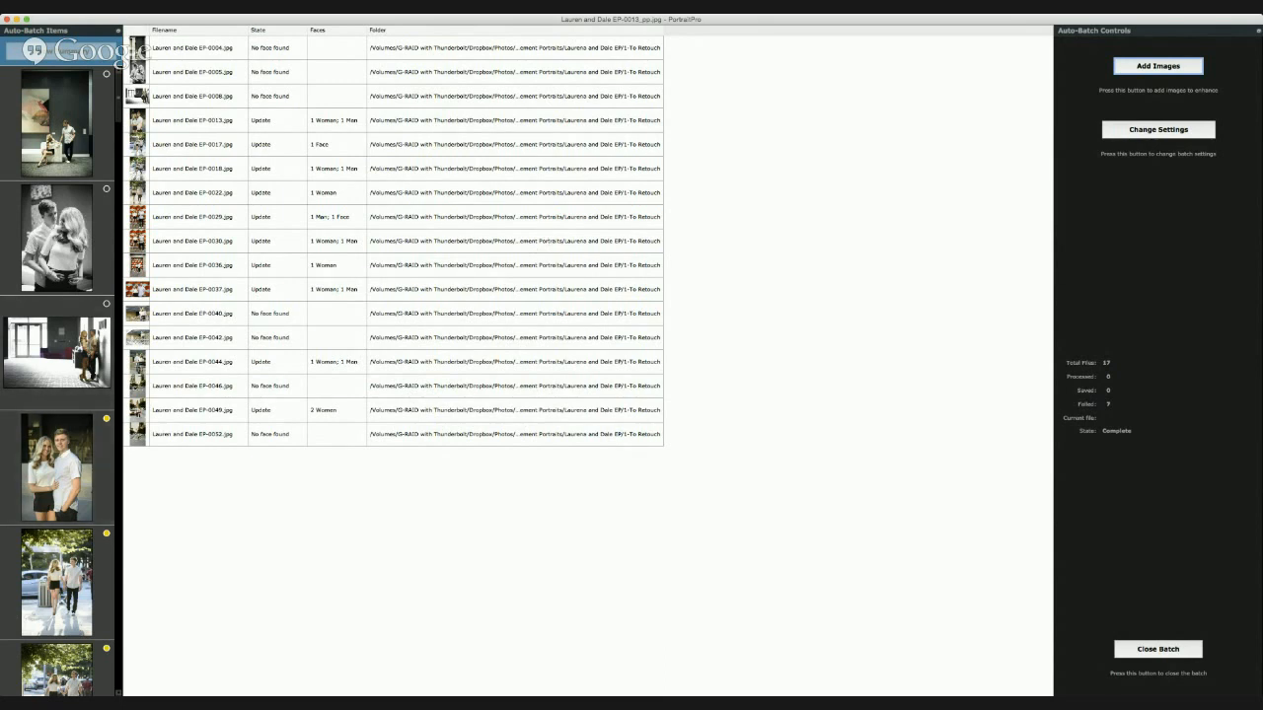
Check the retouched EP-0013 photo in full, return to the batch summary and close the batch.
left_click(275, 238)
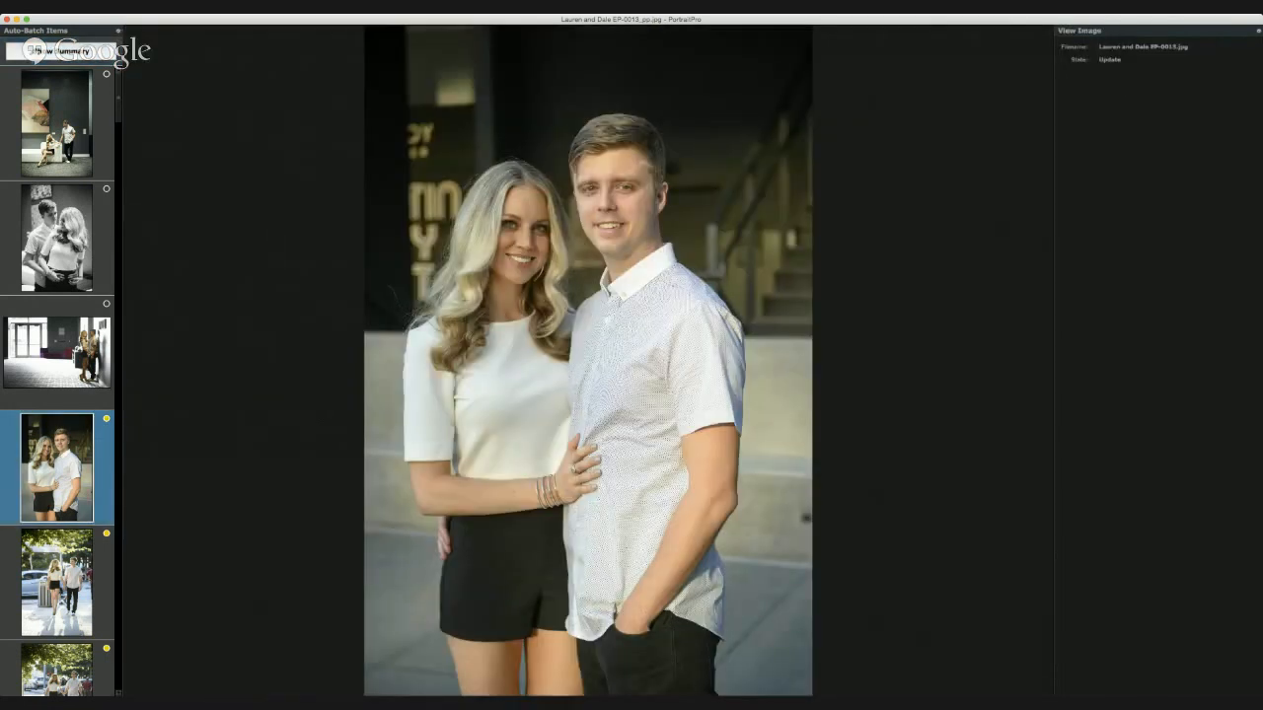
left_click(60, 50)
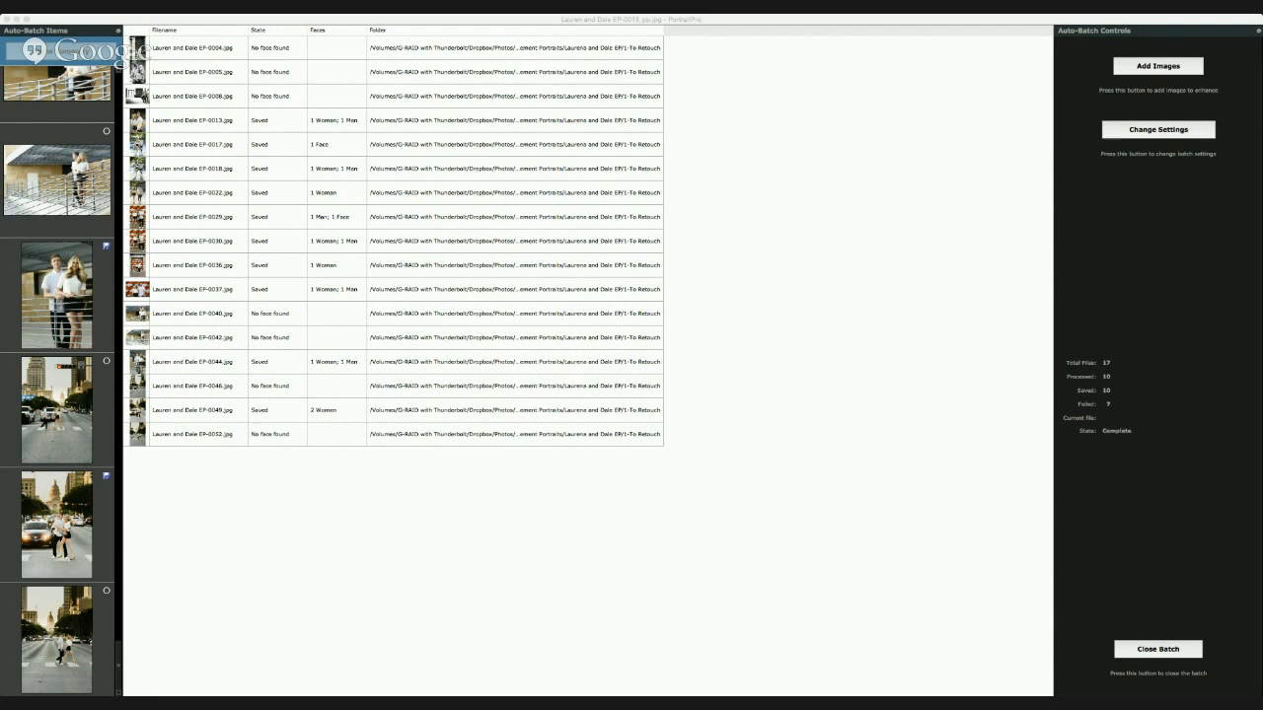
left_click(1158, 649)
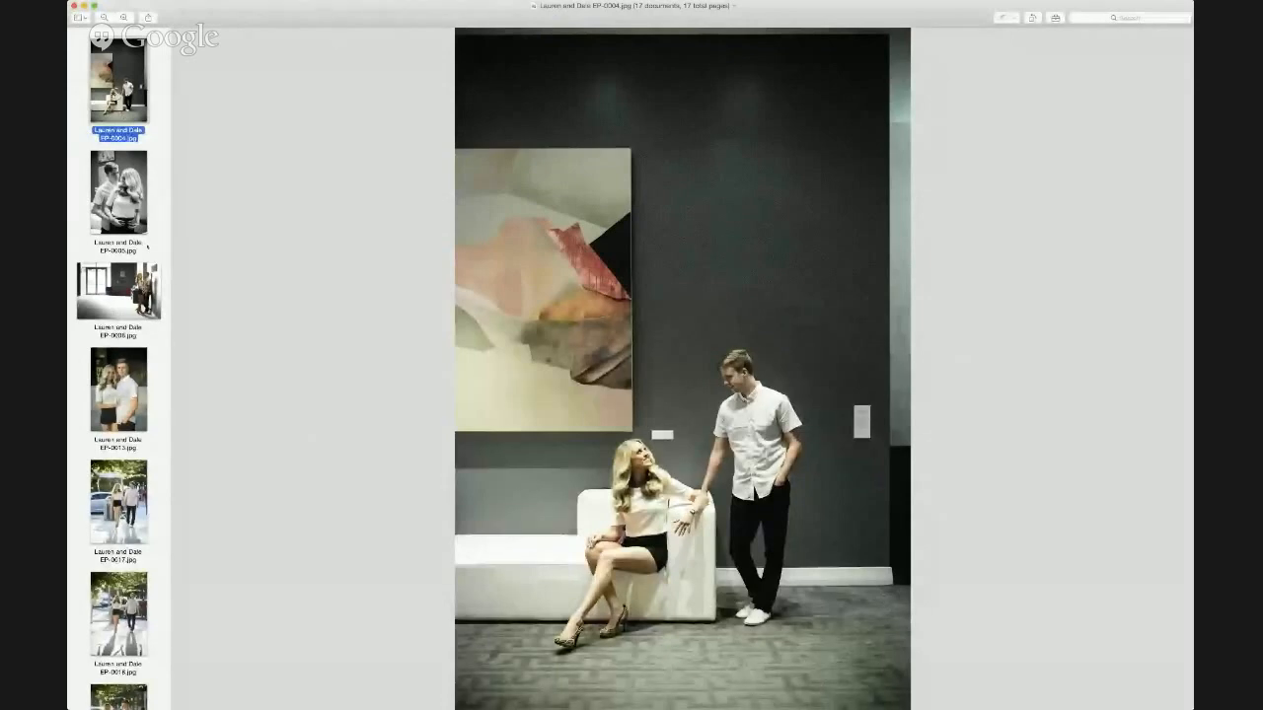
Look through the photos in Preview one by one from EP-0004 to the retouched couple portrait EP-0013.
key("Down")
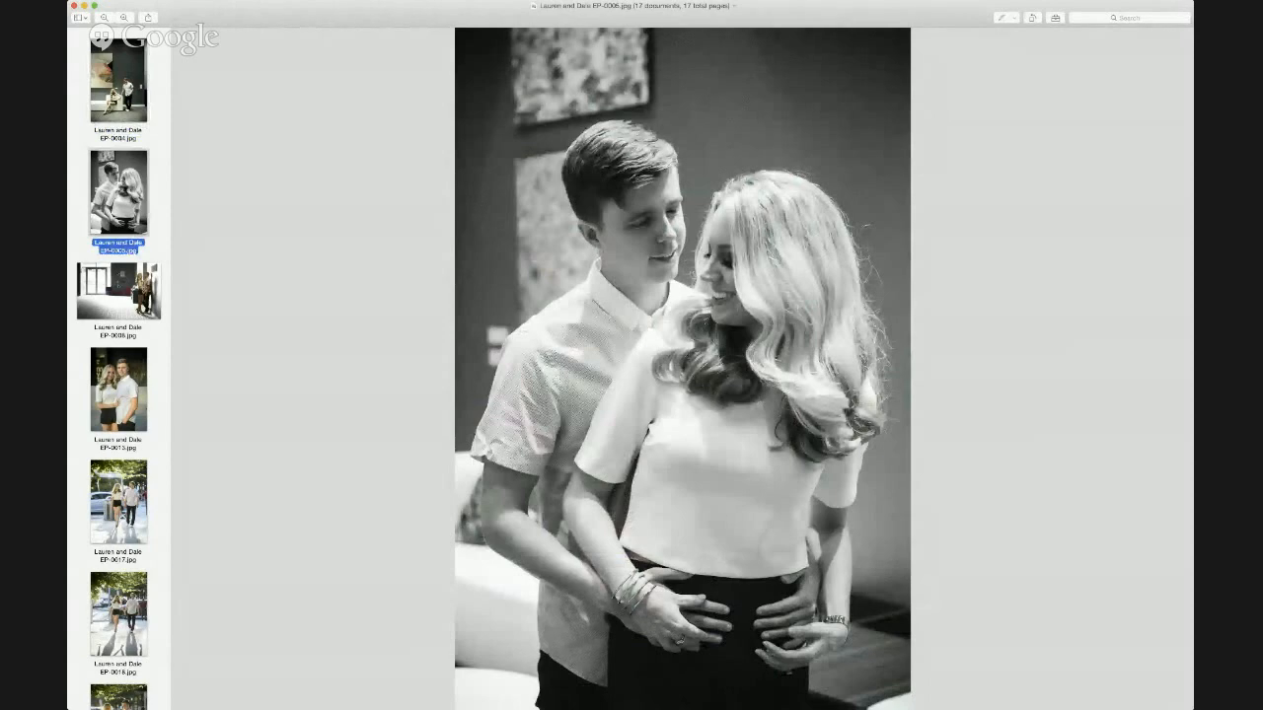
key("Down")
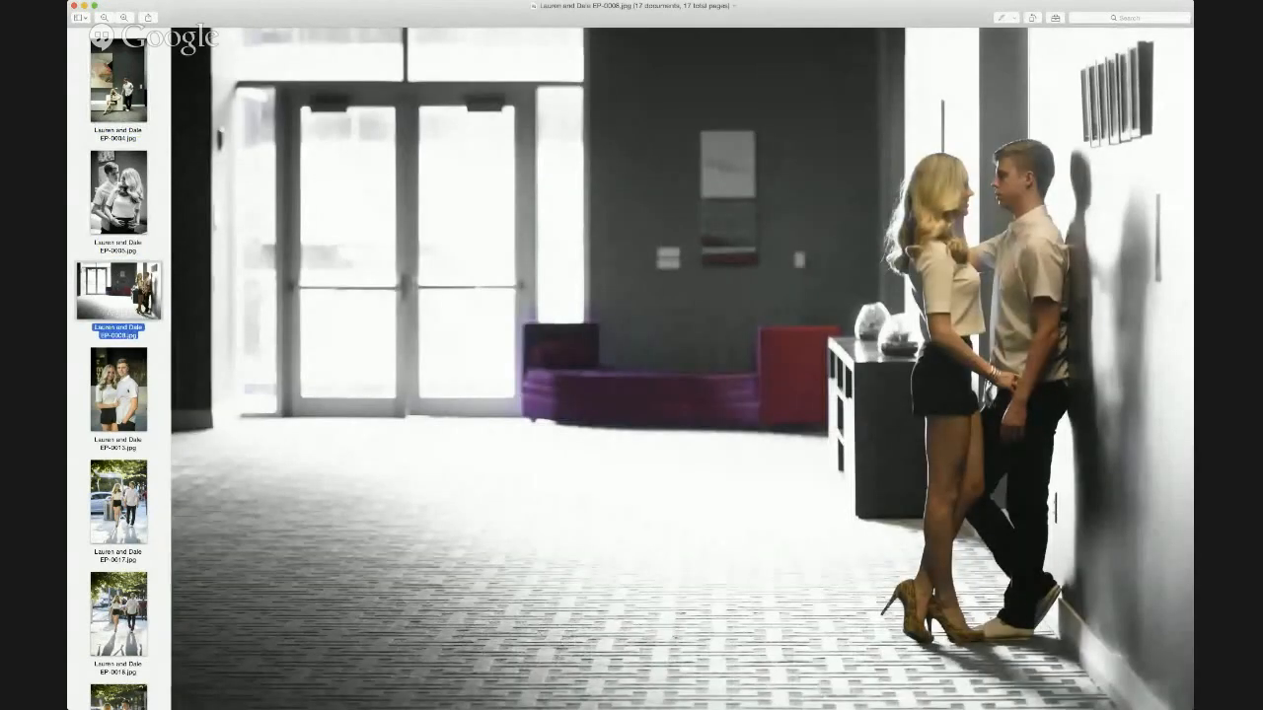
key("Down")
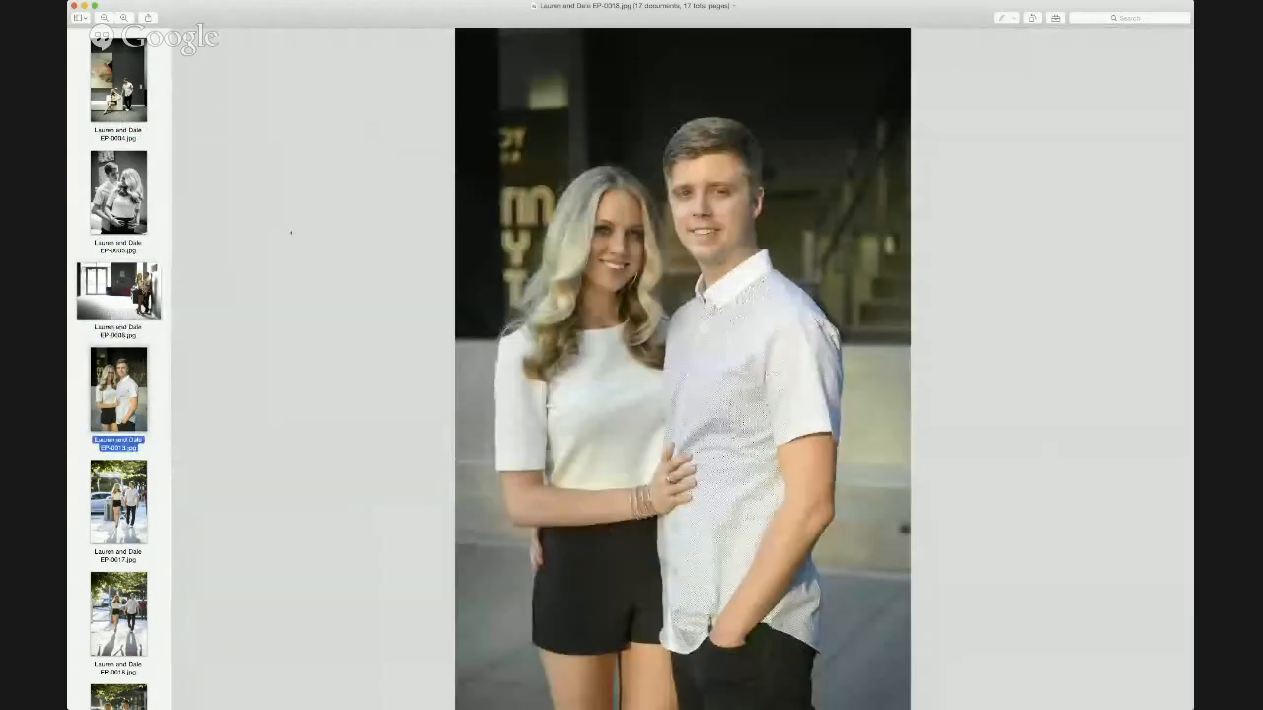
left_click(375, 705)
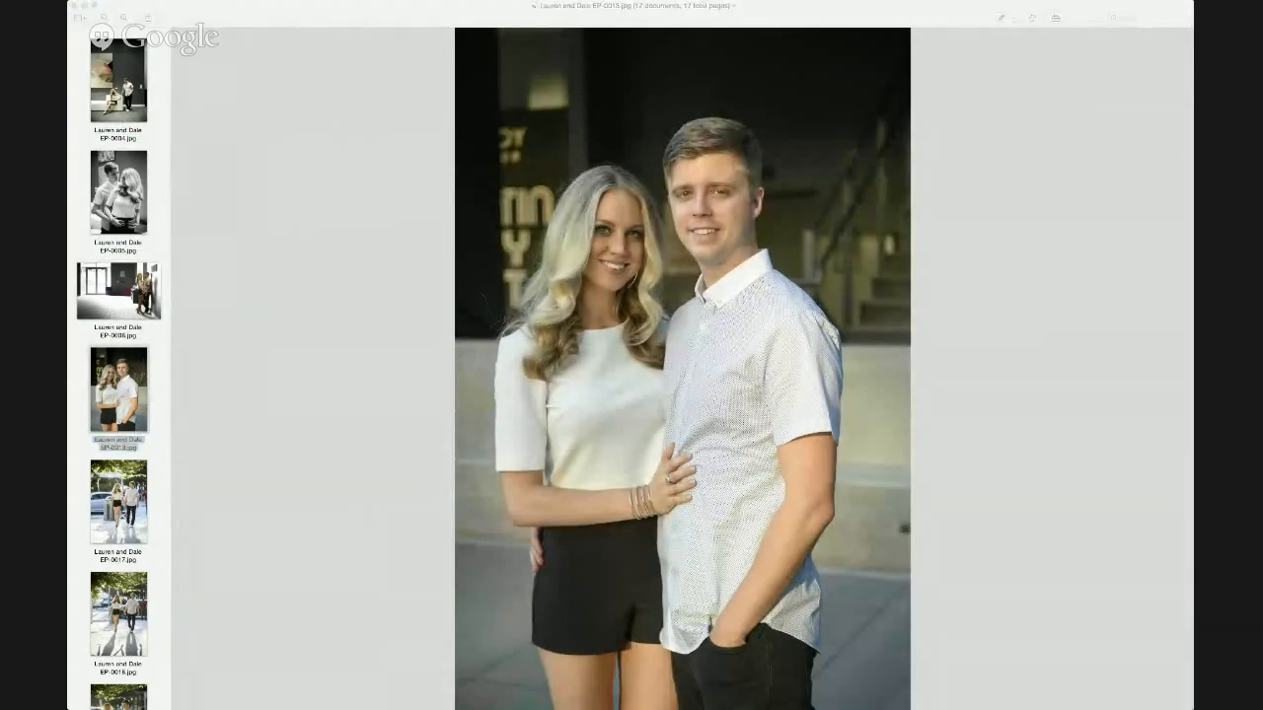